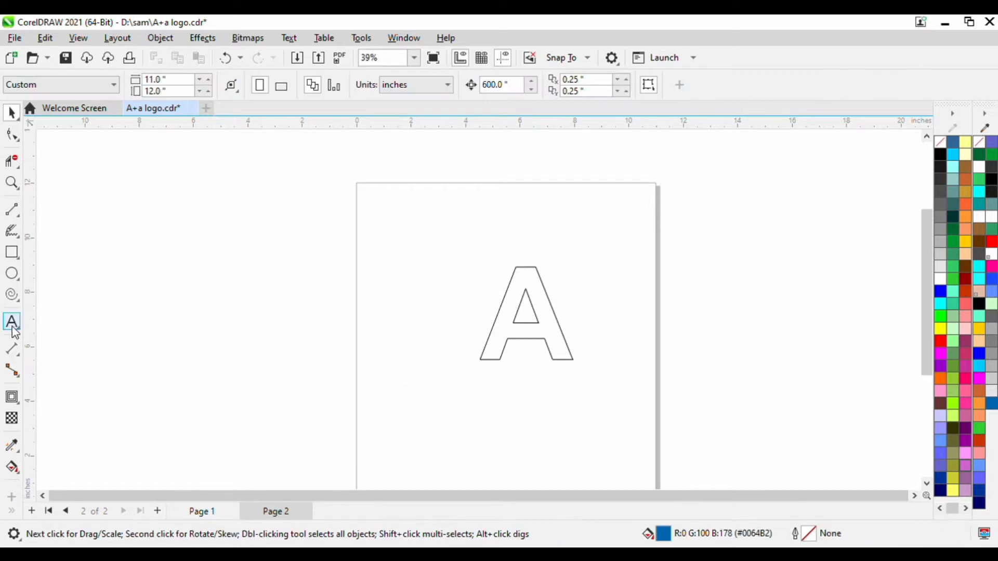
Step: Add a lowercase letter "a" as artistic text and place it just beside the outlined capital A
left_click(394, 431)
type("a")
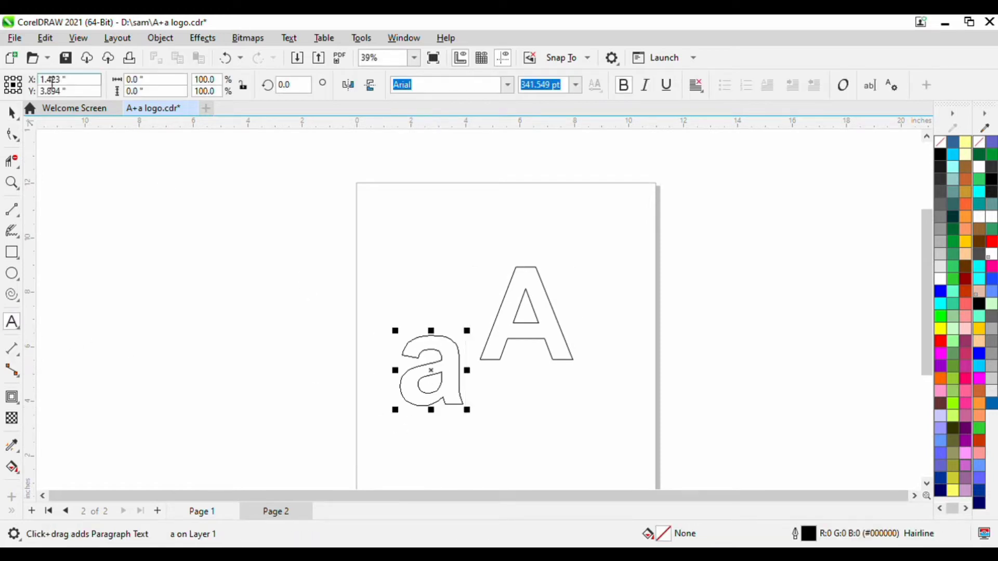
key("ctrl+space")
left_click_drag(461, 391, 433, 328)
key("Escape")
scroll(542, 308, "up", 2)
Step: Draw two diagonal cutting lines on the capital A, one across the crossbar and one across the upper part of its right leg
left_click(512, 351)
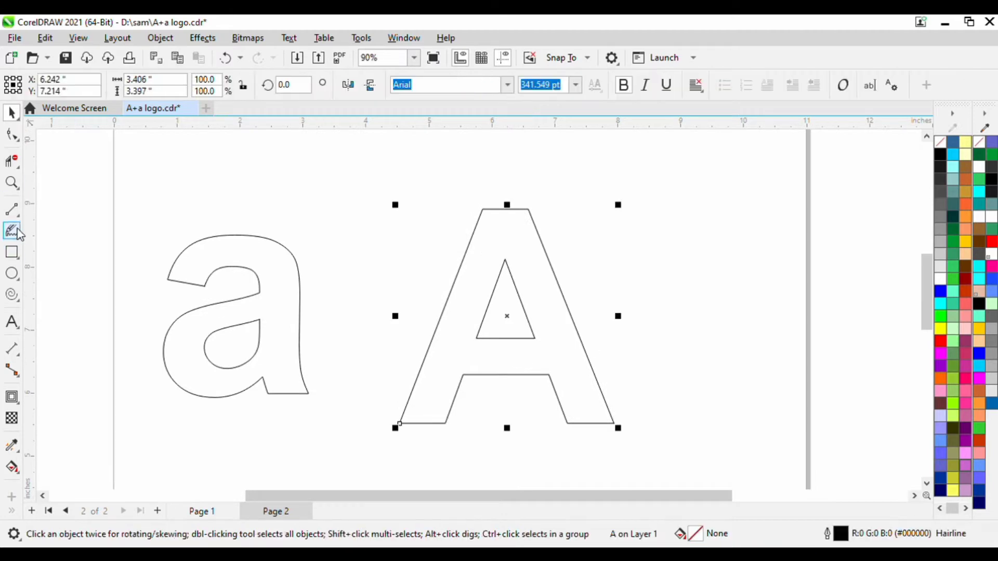
left_click(11, 209)
scroll(506, 348, "up", 4)
left_click_drag(524, 309, 429, 451)
scroll(641, 200, "down", 2)
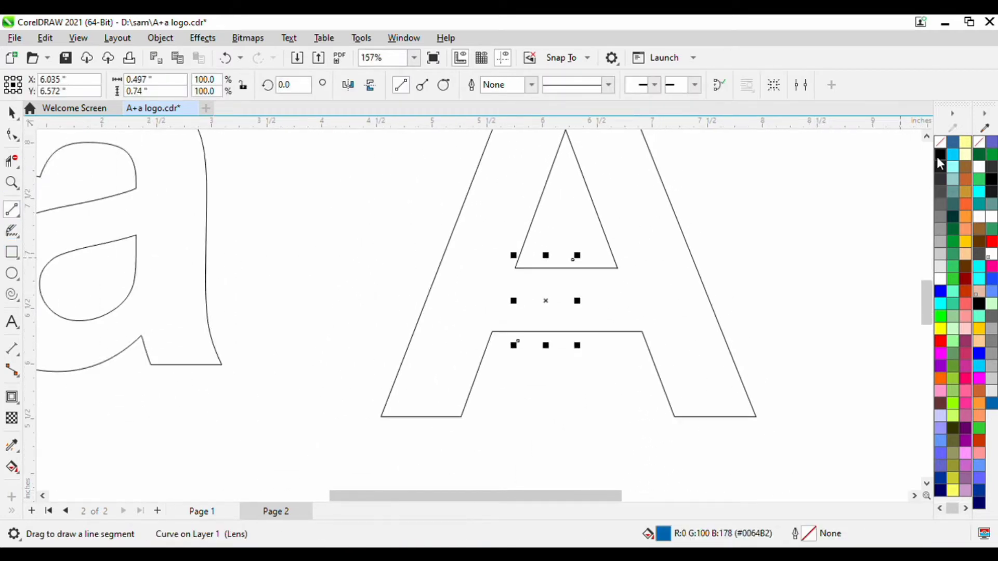
scroll(727, 208, "down", 1)
left_click_drag(671, 178, 635, 254)
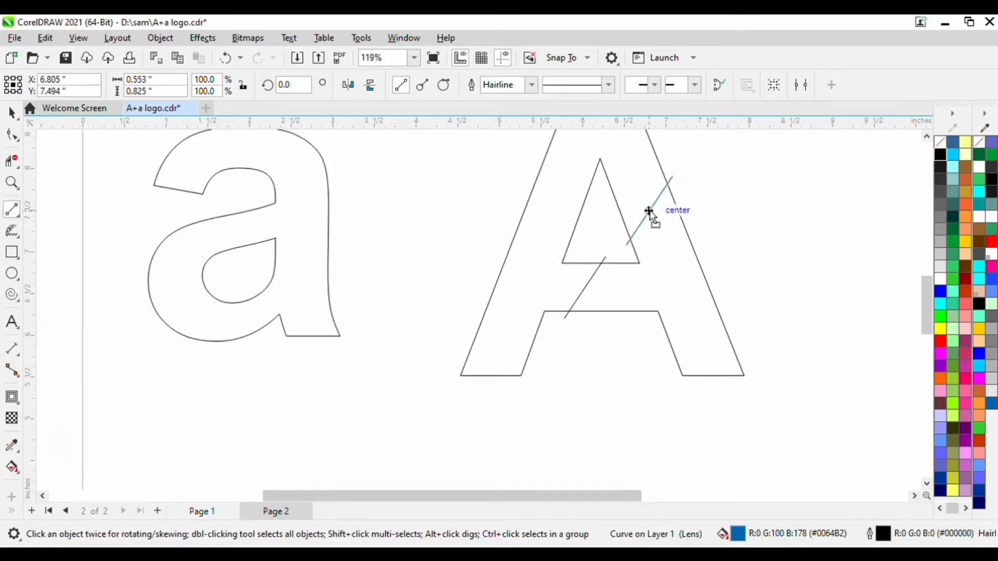
mouse_move(648, 214)
left_mouse_down()
mouse_move(646, 201)
mouse_move(647, 220)
left_mouse_up()
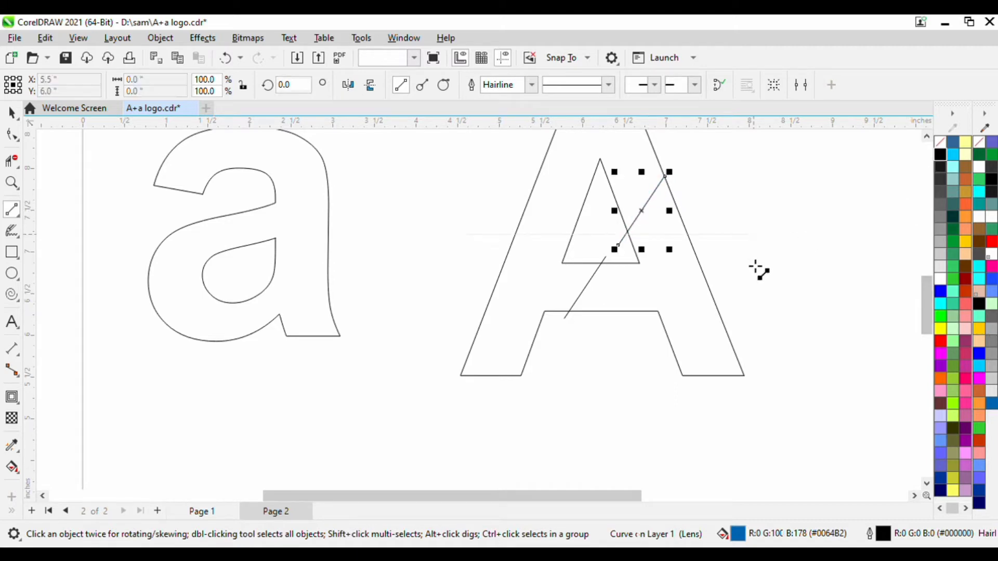
Step: Smart-fill the right leg and crossbar region of the A, bounded by the diagonal lines, with the peach colour
left_click(11, 467)
left_click(710, 333)
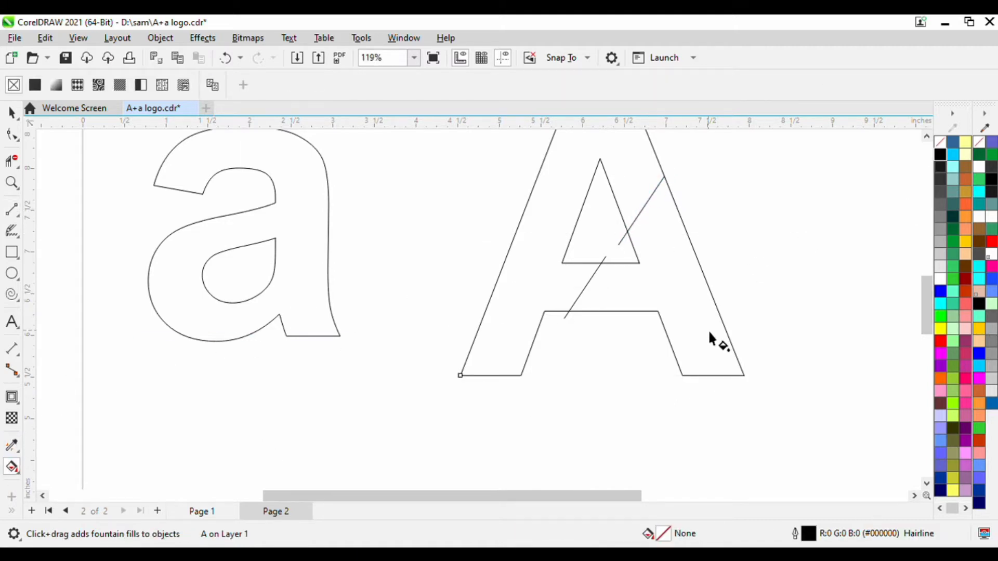
left_click(726, 338)
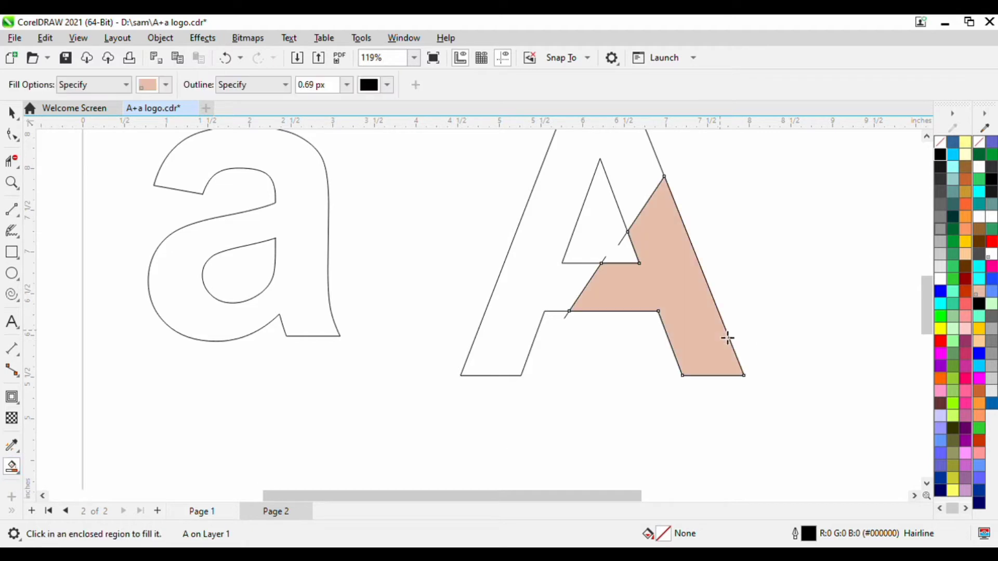
Step: Delete the original outlined A and the diagonal cutting lines, keeping only the filled piece
scroll(695, 356, "down", 3)
left_click(11, 114)
left_click(629, 227)
key("Delete")
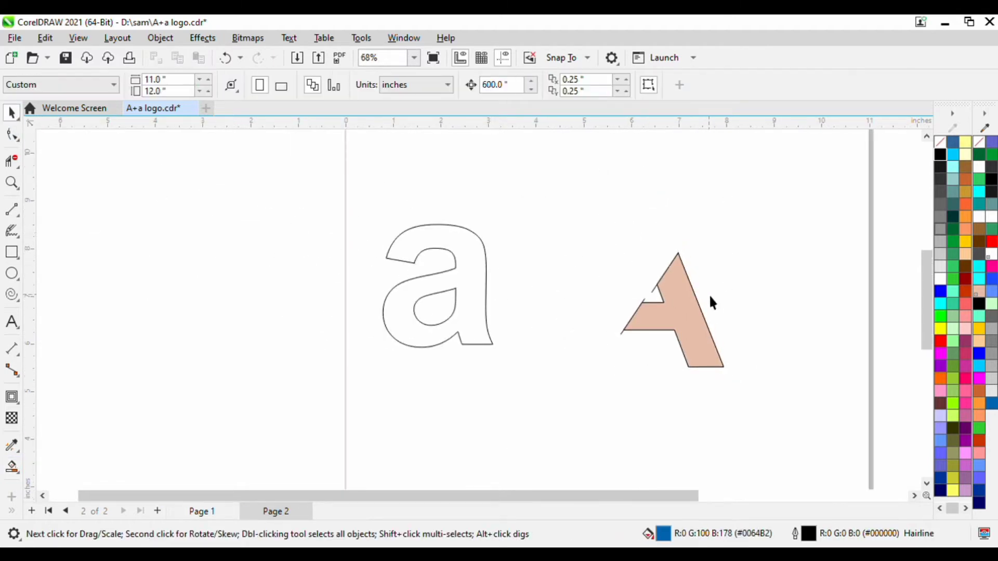
scroll(635, 294, "up", 3)
left_click(603, 327)
key("Delete")
scroll(599, 348, "up", 3)
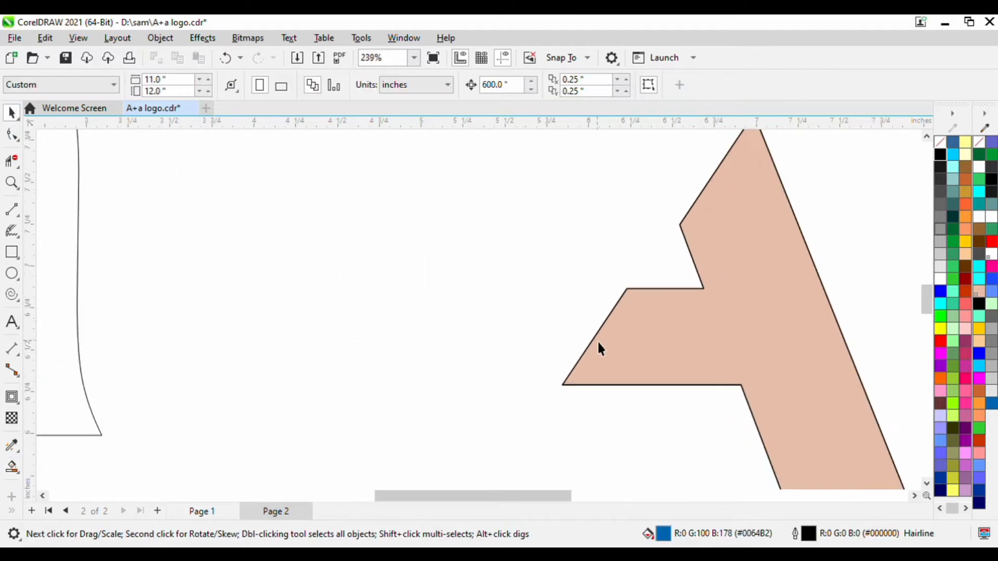
Step: Convert the crossbar's slanted end to a curve and adjust its handles into a rounded outward bulge
left_click(11, 134)
scroll(603, 339, "up", 1)
left_click(606, 341)
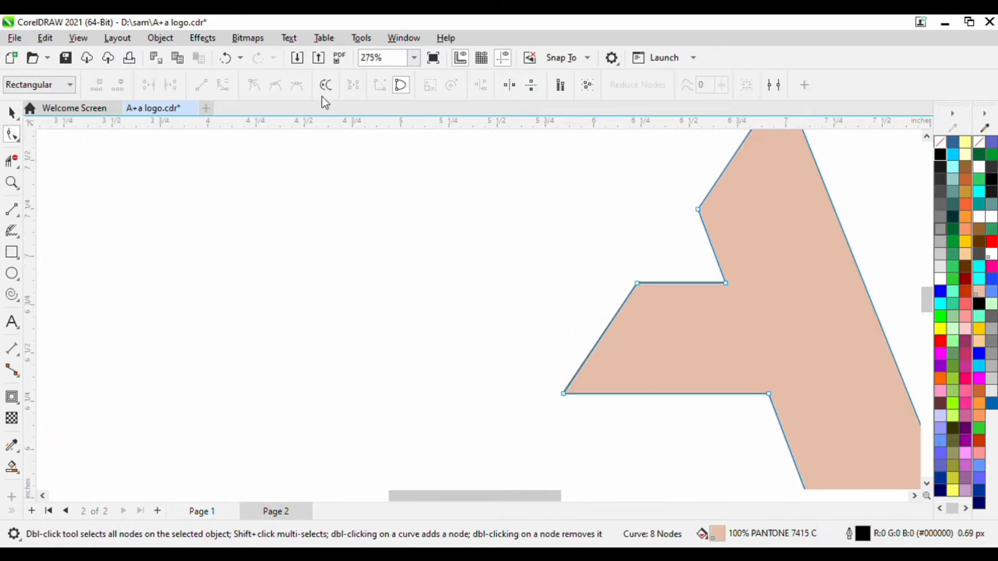
left_click(604, 333)
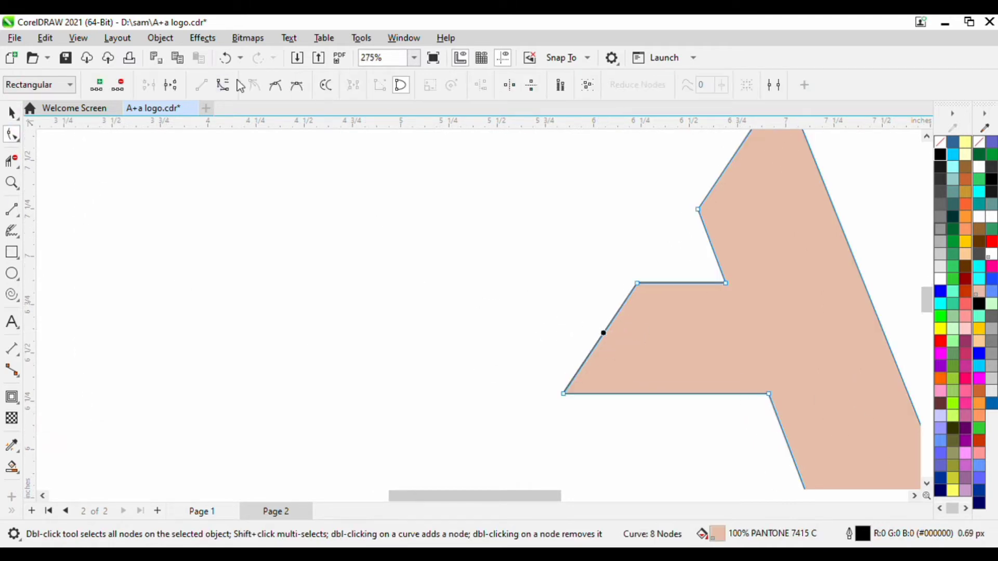
left_click(223, 85)
left_click_drag(614, 320, 570, 302)
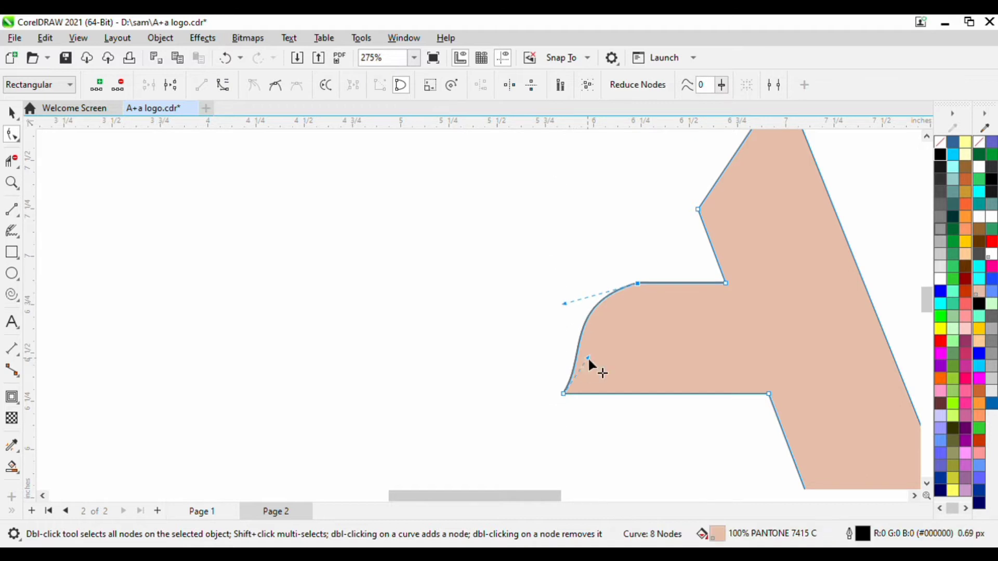
left_click_drag(587, 357, 544, 383)
left_click_drag(583, 310, 547, 307)
left_click_drag(543, 382, 541, 390)
left_click_drag(556, 293, 538, 293)
Step: Convert the slanted edge at the leg's upper tip to a curve and bulge it outward to match the crossbar
scroll(643, 279, "down", 5)
scroll(657, 276, "up", 4)
left_click(629, 275)
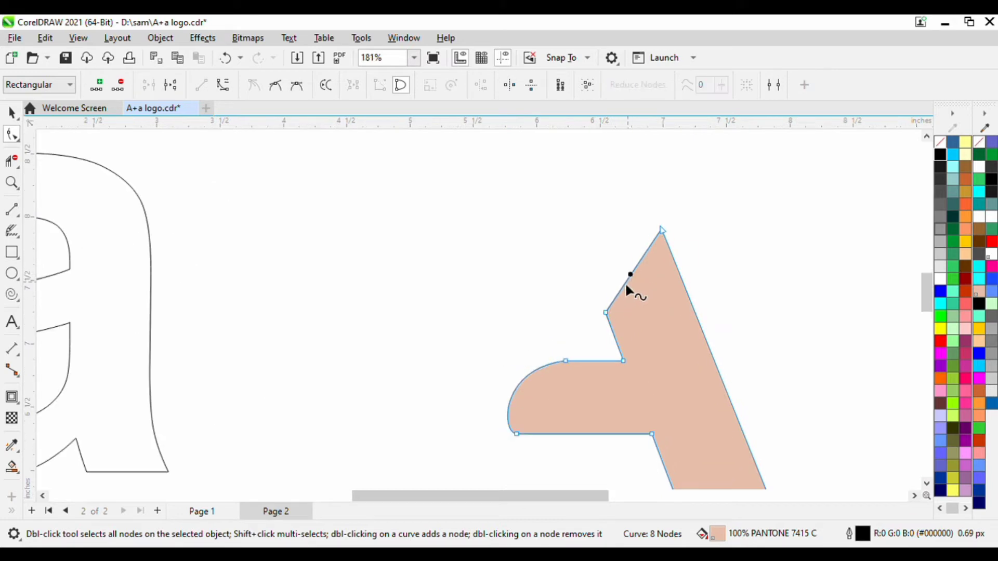
left_click(223, 84)
scroll(627, 295, "up", 1)
left_click_drag(559, 268, 559, 268)
left_click_drag(633, 247, 631, 199)
left_click_drag(553, 270, 545, 251)
scroll(544, 251, "down", 2)
left_click(832, 336)
Step: Convert the flat bottom edge of the right leg to a curve and shape it into a rounded end
scroll(831, 335, "down", 2)
scroll(719, 405, "up", 4)
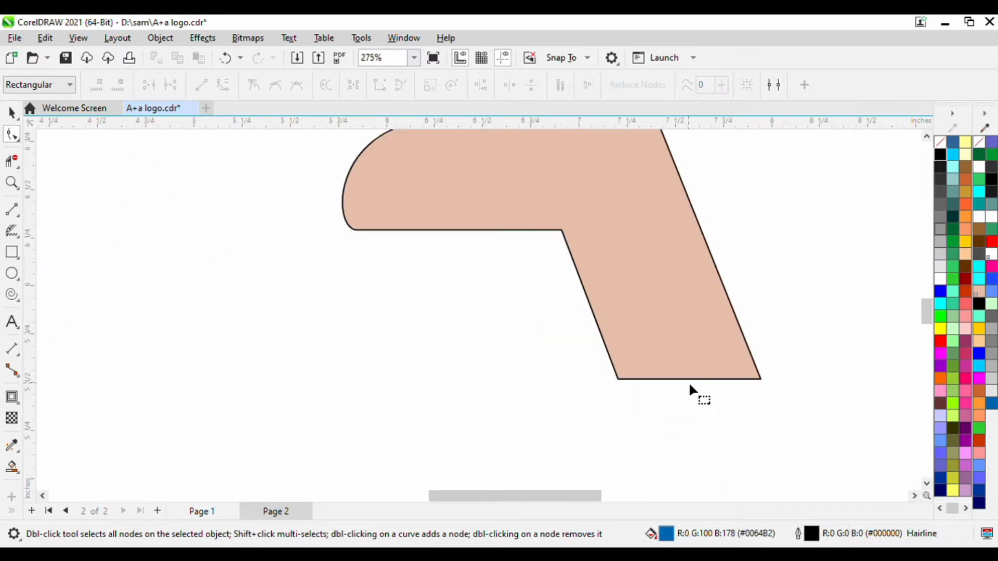
left_click(688, 378)
left_click(688, 379)
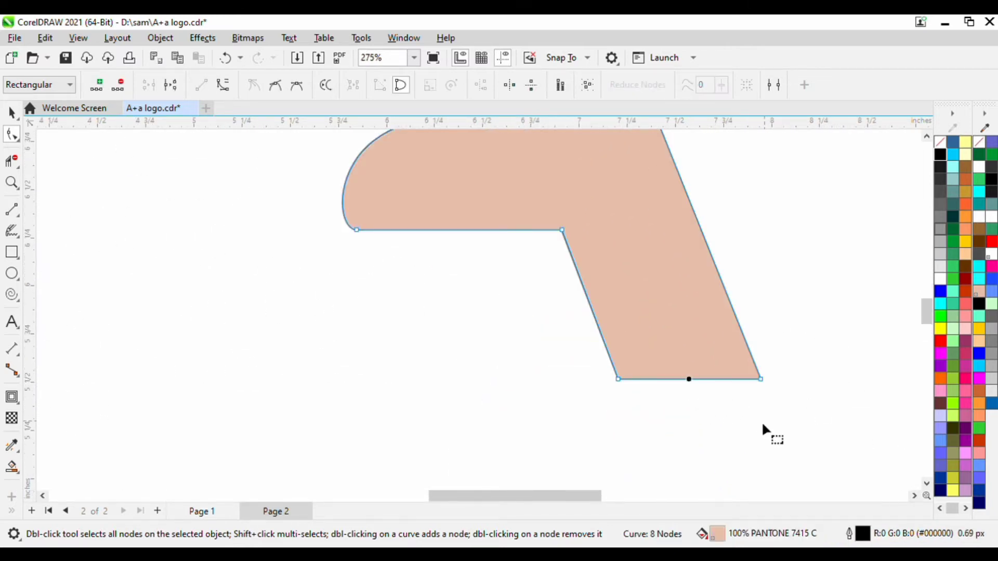
left_click(222, 84)
left_click_drag(659, 379, 652, 413)
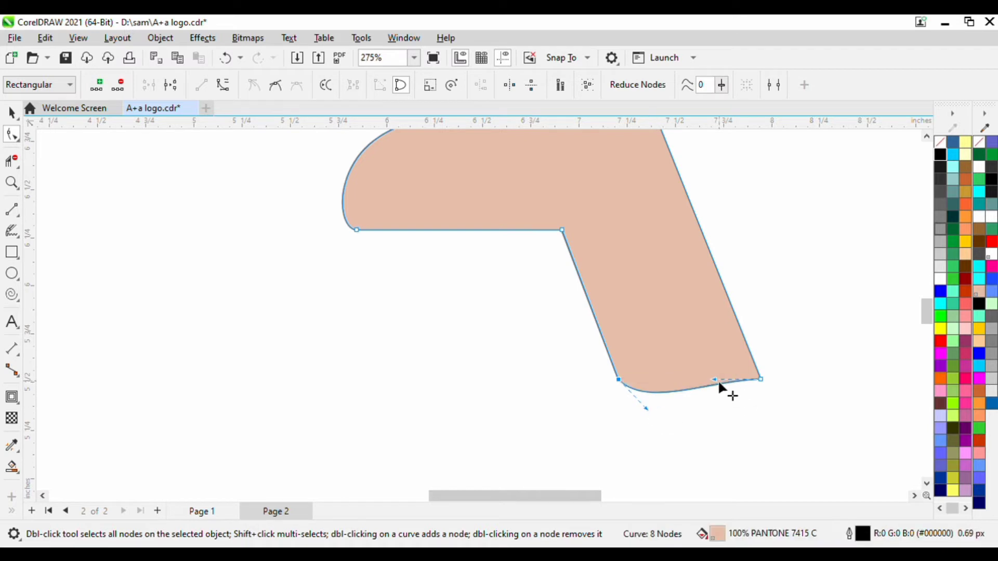
left_click_drag(715, 380, 761, 411)
left_click_drag(648, 406, 638, 434)
left_click(756, 406)
left_click(759, 389)
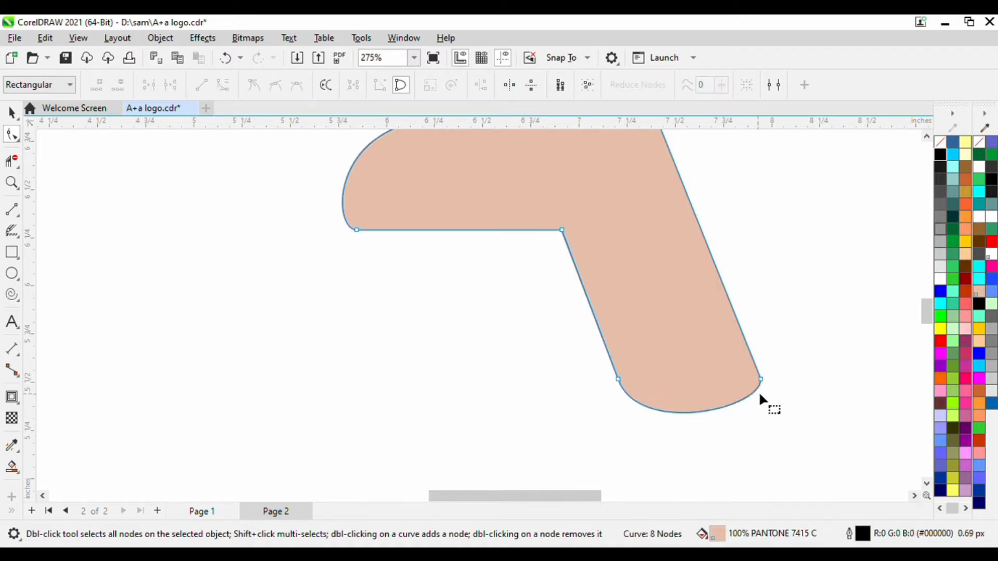
left_click(760, 380)
scroll(763, 412, "up", 3)
left_click_drag(759, 410, 770, 404)
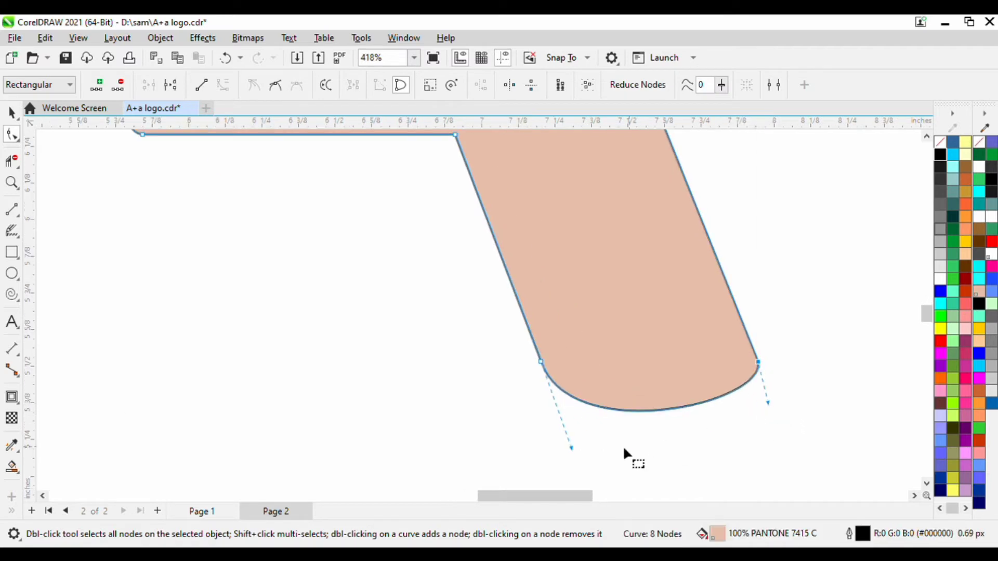
left_click_drag(571, 449, 573, 454)
scroll(728, 336, "down", 8)
scroll(727, 291, "down", 6)
left_click(717, 289)
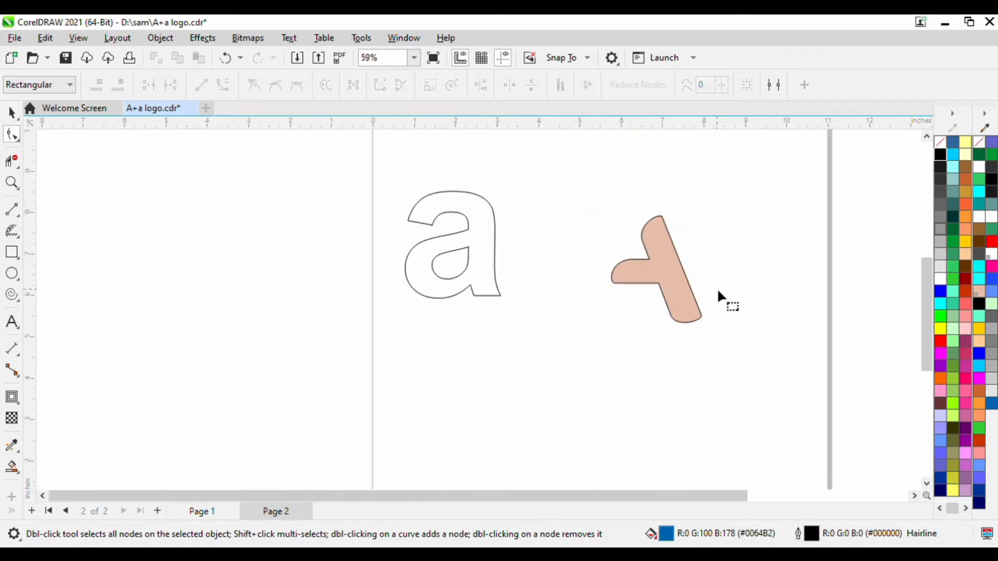
Step: Move the lowercase "a" toward the filled piece, mirror it horizontally and overlap it with the piece
scroll(486, 272, "up", 2)
scroll(232, 200, "up", 1)
left_click(11, 110)
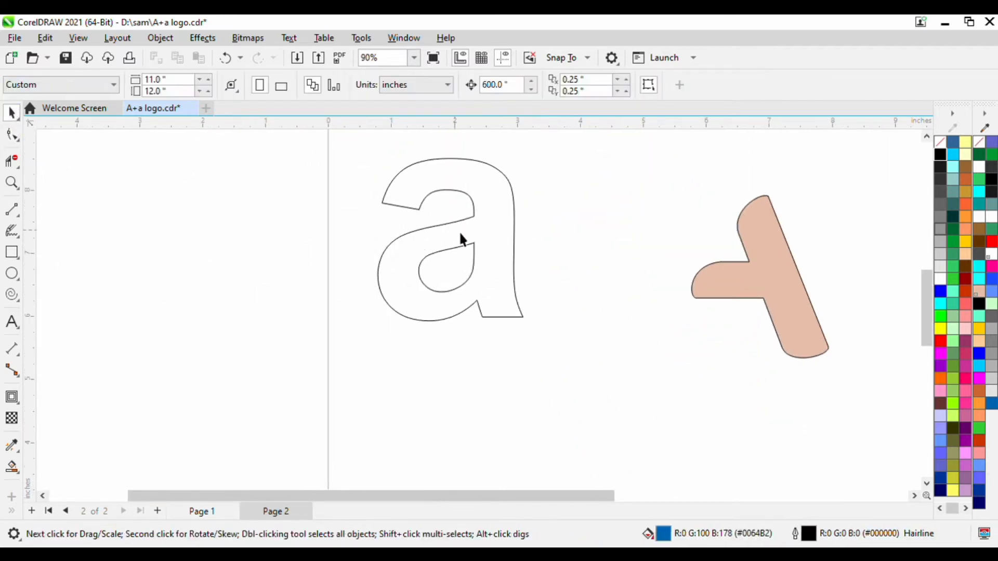
left_click_drag(459, 233, 663, 278)
scroll(663, 278, "up", 1)
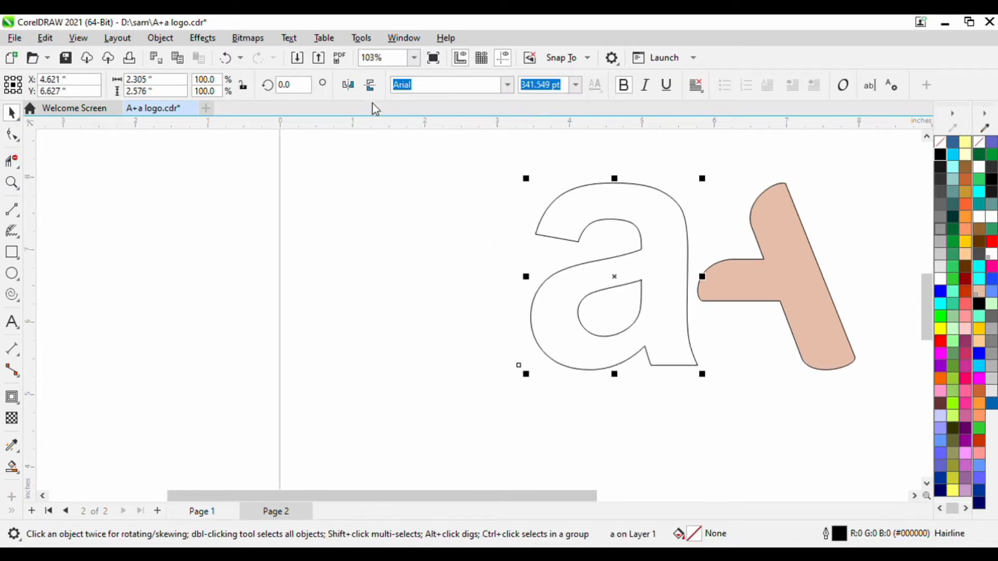
left_click(350, 91)
left_click_drag(592, 279, 699, 272)
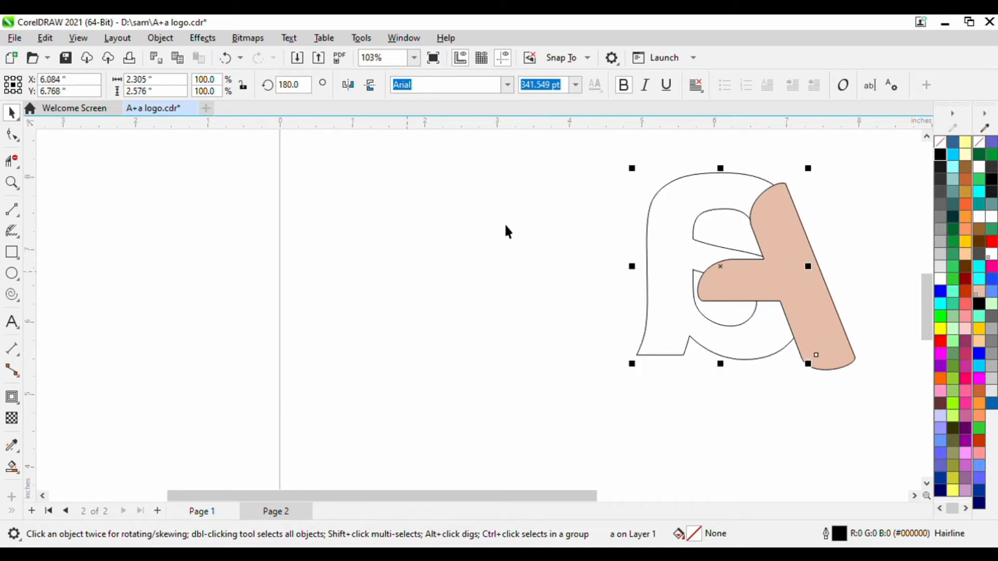
Step: Enlarge the mirrored "a" to 108% and shift it left so its stem is clear of the filled piece
left_click_drag(811, 177, 824, 171)
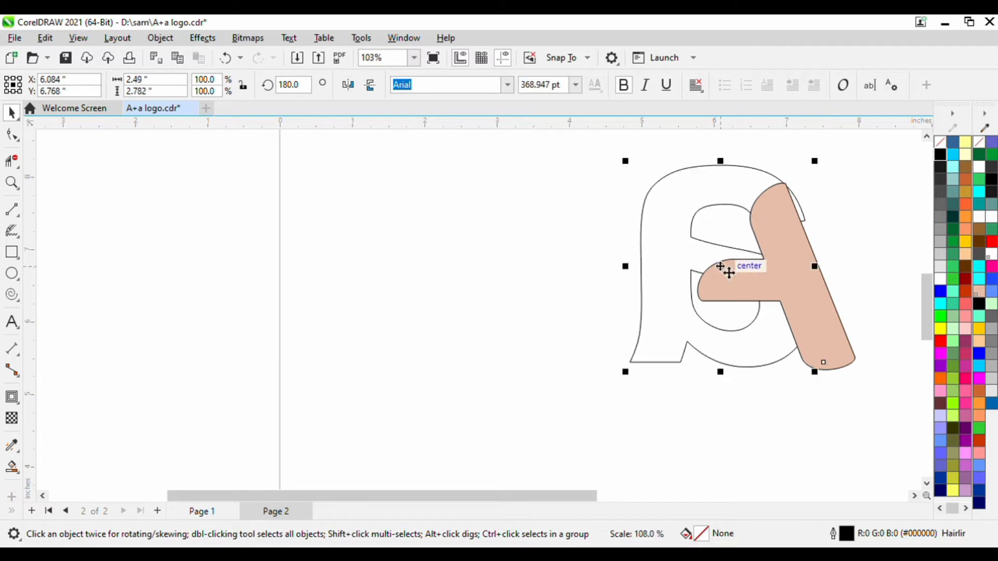
mouse_move(724, 267)
left_mouse_down()
mouse_move(708, 269)
mouse_move(718, 279)
mouse_move(715, 268)
left_mouse_up()
scroll(715, 267, "up", 2)
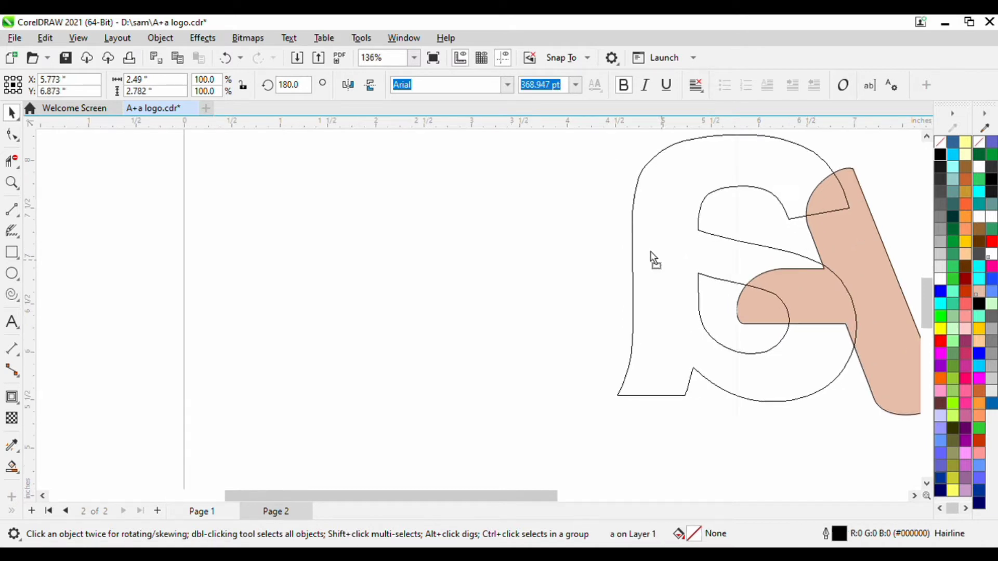
left_click_drag(653, 258, 566, 272)
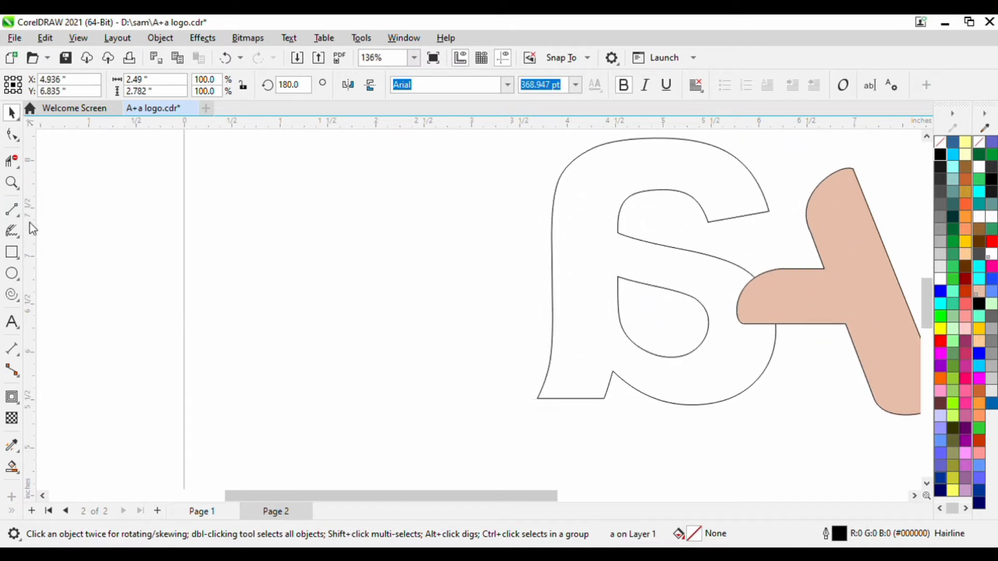
Step: Draw two short lines separating the mirrored "a" stem from its bowl, one at each junction
left_click(12, 210)
mouse_move(627, 326)
left_mouse_down()
mouse_move(629, 376)
mouse_move(617, 379)
left_mouse_up()
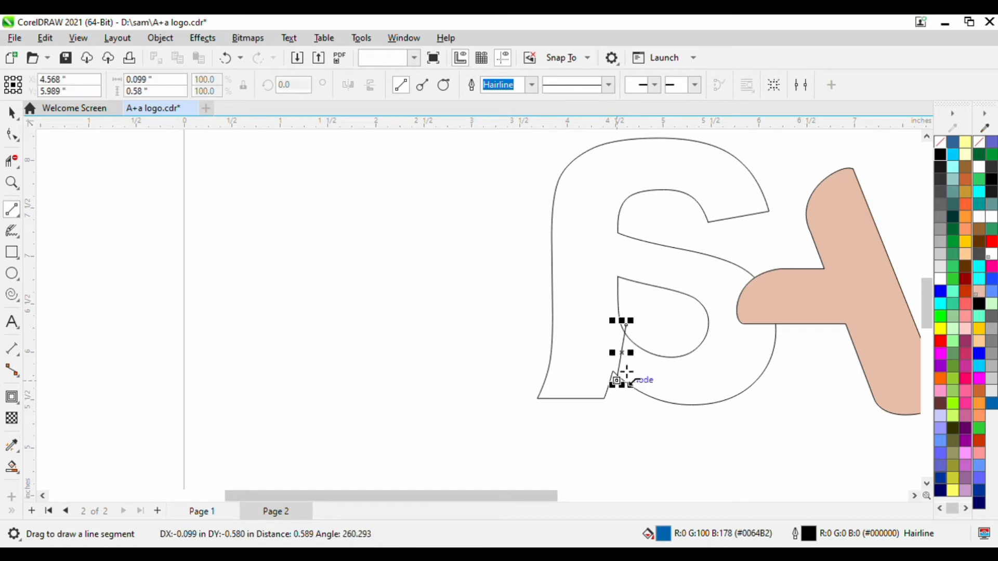
left_click_drag(627, 227, 626, 285)
Step: Smart-fill the stem and top arc of the mirrored "a" in peach, and delete the original letter and cutting lines
left_click(11, 466)
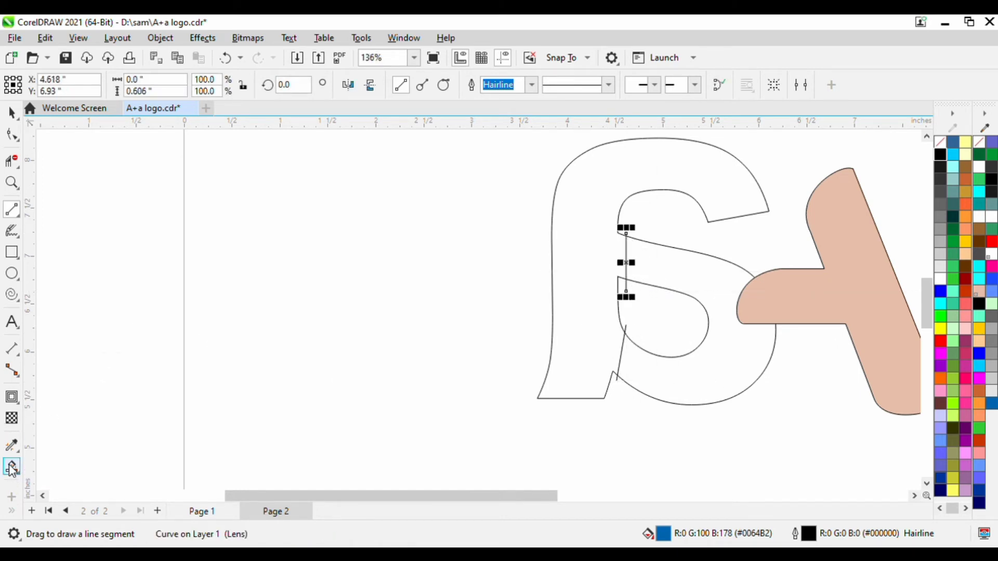
left_click(599, 328)
key("space")
left_click(735, 404)
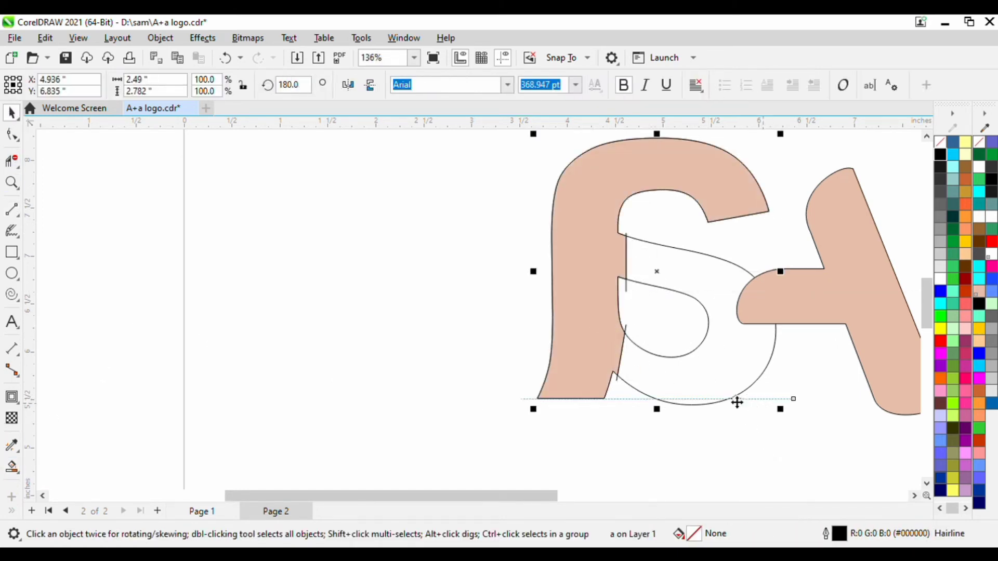
key("Delete")
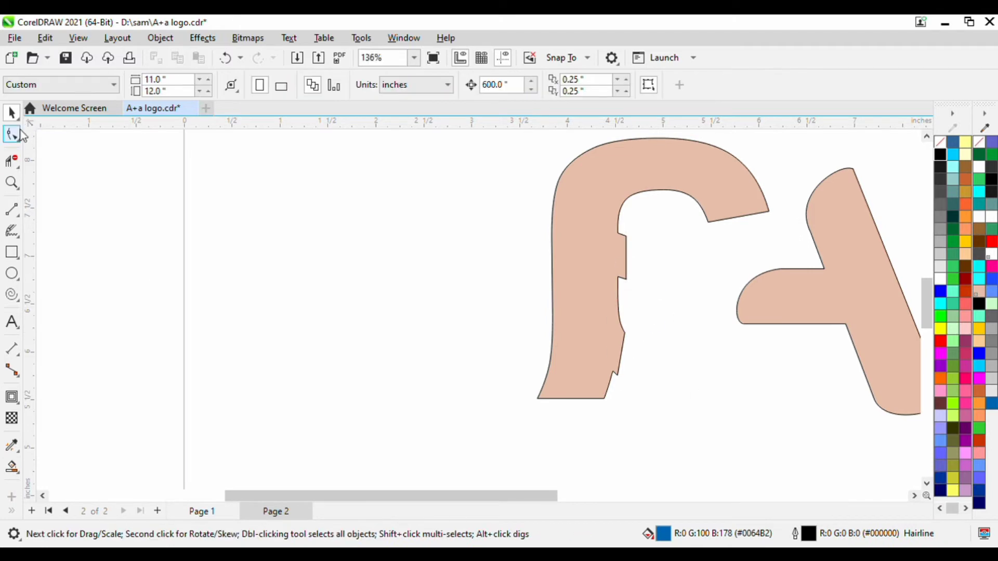
Step: Remove the jagged extra nodes along the inner edge of the filled arch's stem
scroll(579, 348, "up", 2)
left_click(646, 395)
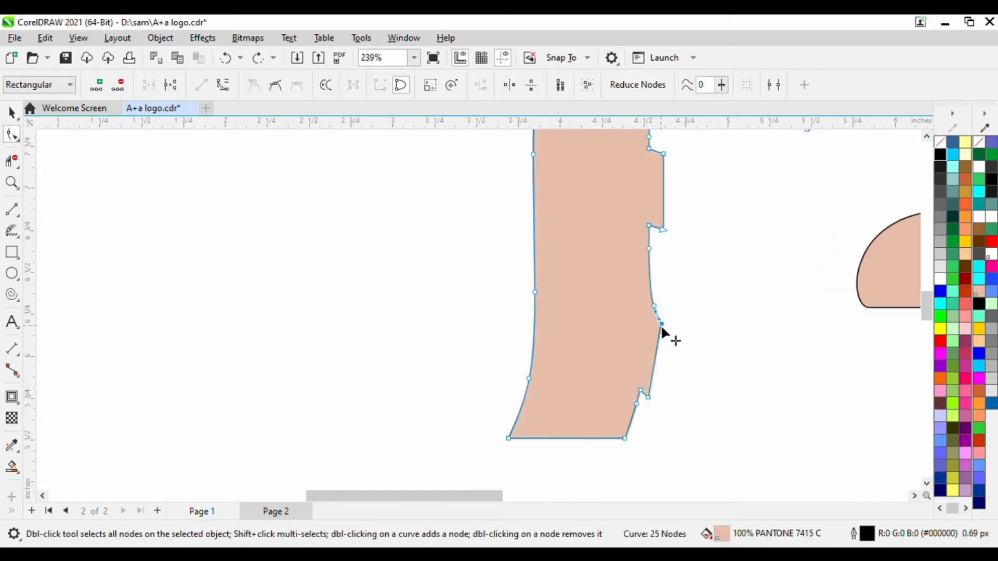
double_click(661, 324)
double_click(648, 397)
left_click(640, 391)
double_click(641, 391)
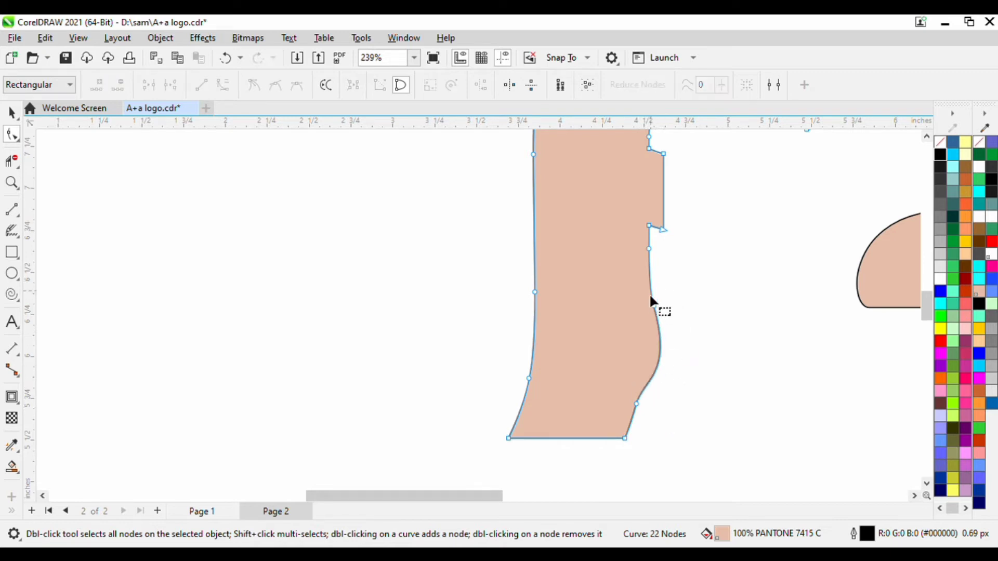
double_click(653, 305)
double_click(649, 248)
double_click(649, 226)
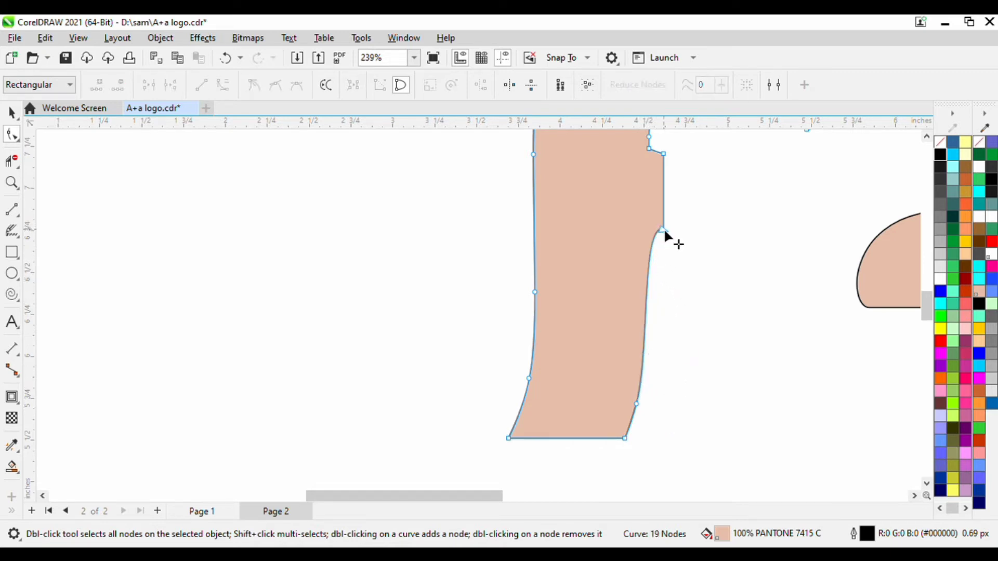
double_click(663, 228)
double_click(664, 153)
double_click(648, 148)
Step: Adjust the curve handle near the base of the arch's inner edge to smooth and straighten the stem
scroll(663, 230, "down", 3)
scroll(664, 235, "up", 3)
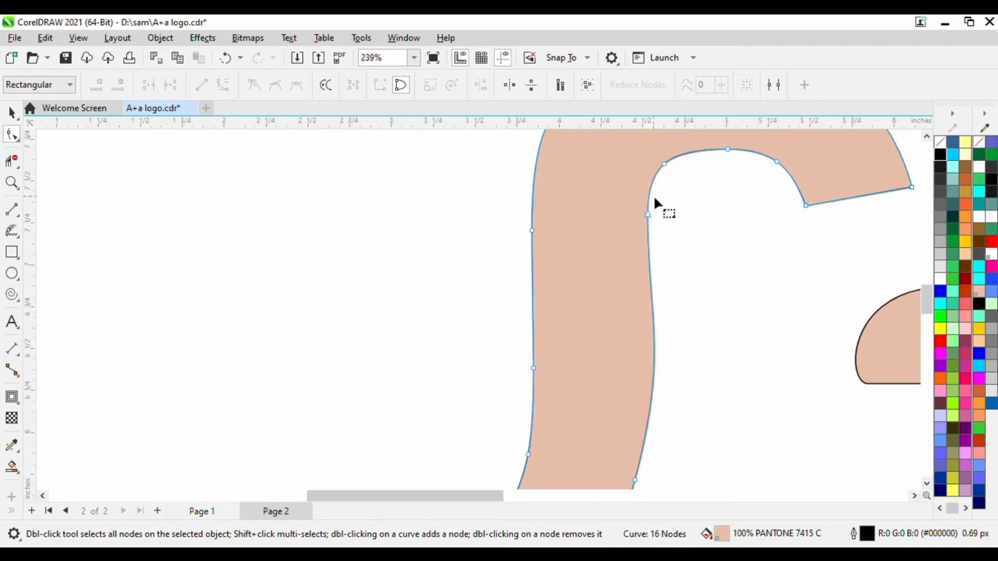
left_click(634, 479)
left_click_drag(669, 352, 652, 372)
scroll(664, 327, "down", 2)
scroll(658, 387, "up", 1)
Step: Move the arch shape right so its curved end overlaps the top of the filled leg piece, forming an A
key("space")
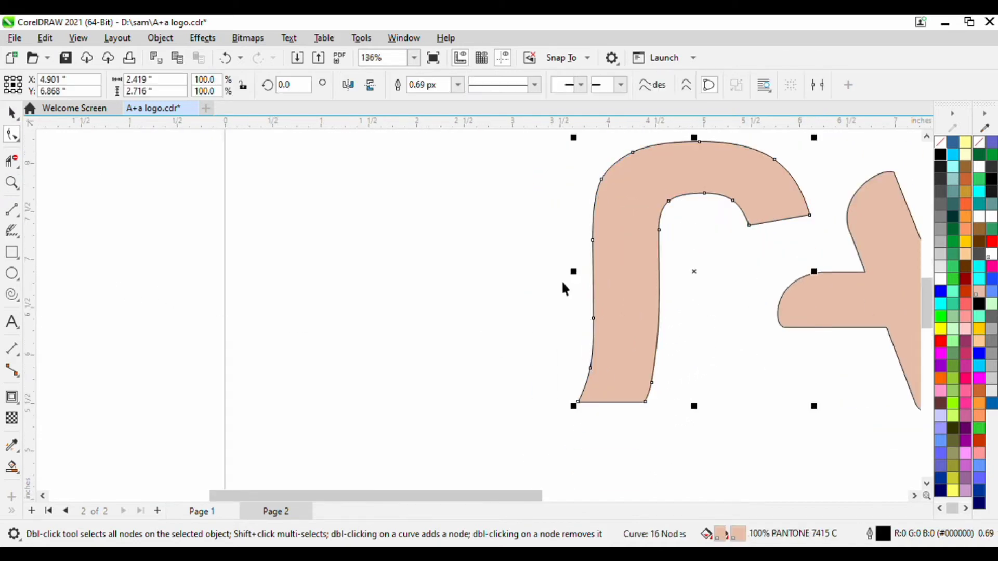
left_click_drag(624, 288, 750, 289)
scroll(659, 283, "down", 2)
scroll(825, 333, "up", 1)
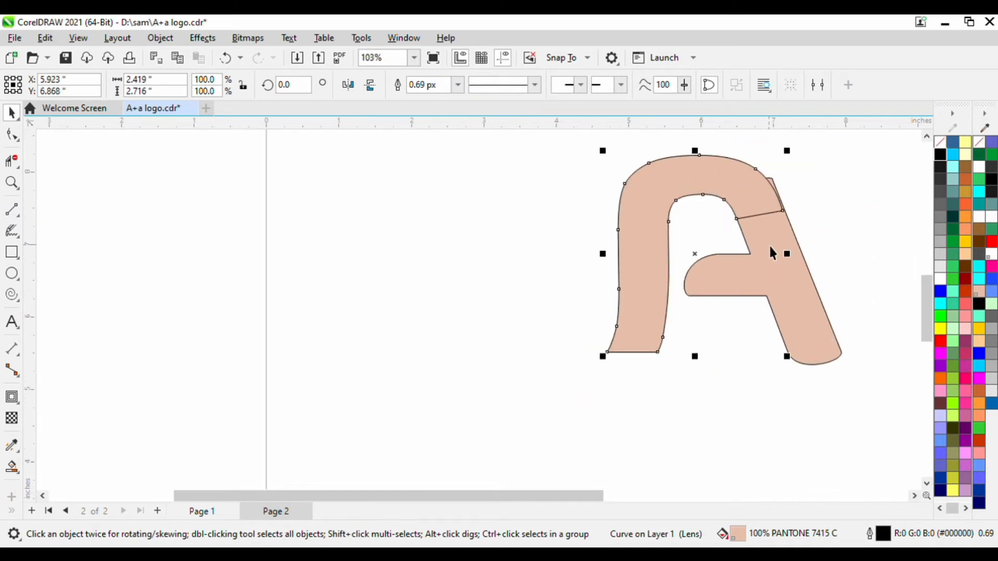
Step: Enlarge the arch to about 2.54 by 2.79 inches and align its cut end across the top of the leg piece
scroll(810, 182, "up", 2)
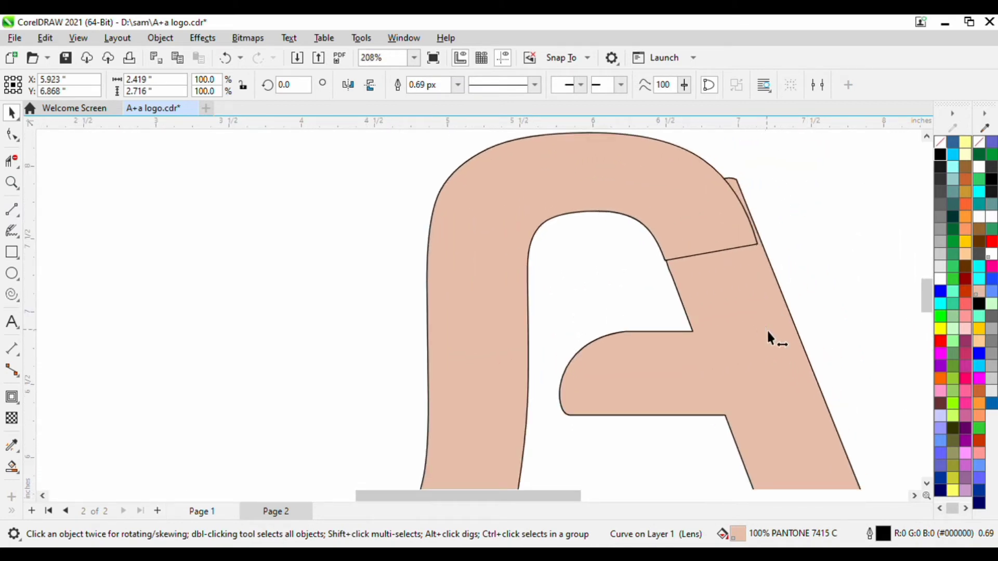
left_click_drag(768, 332, 775, 351)
scroll(719, 339, "up", 3)
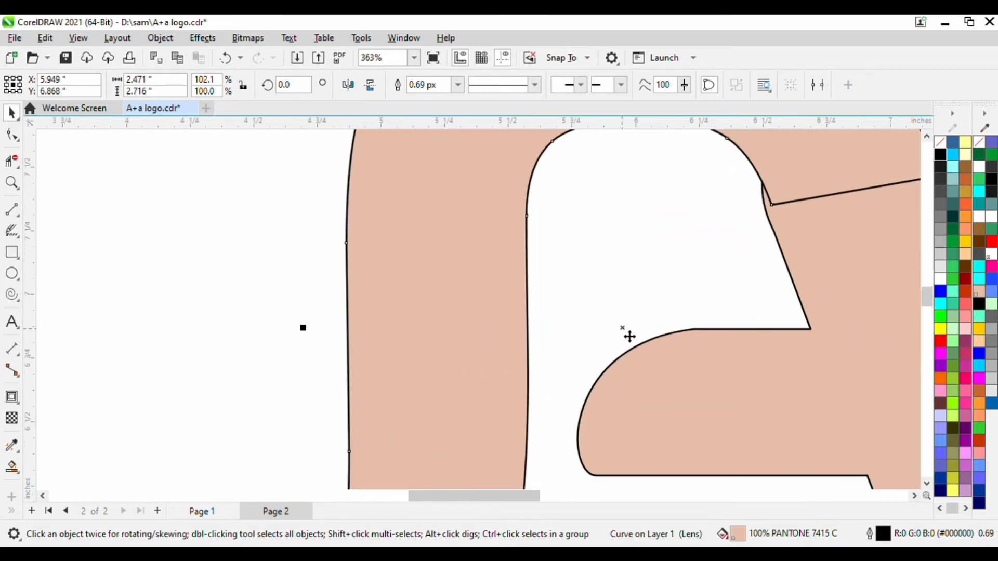
left_click_drag(630, 337, 613, 340)
scroll(614, 340, "down", 4)
left_click_drag(706, 177, 740, 178)
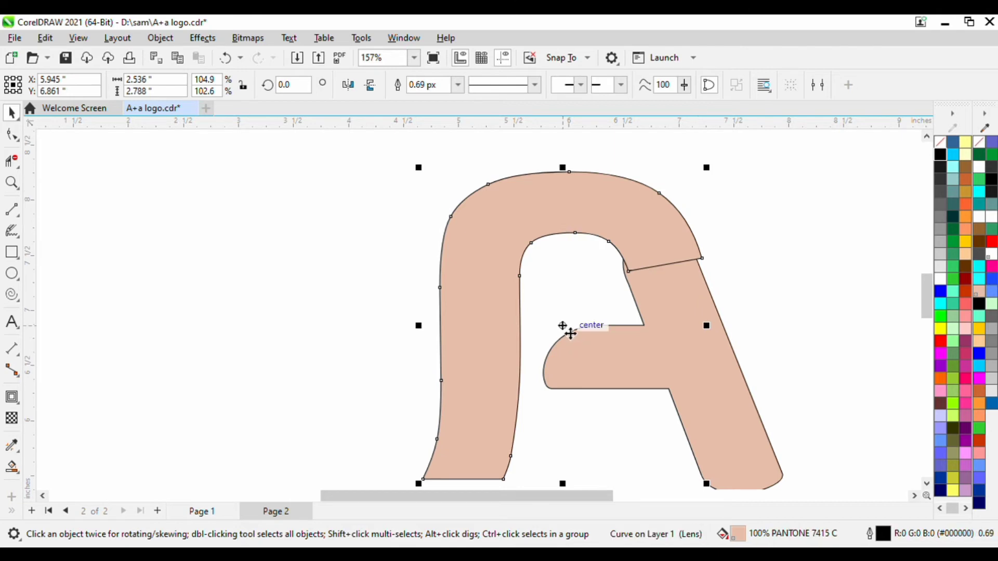
left_click(728, 321)
left_click_drag(563, 328, 561, 338)
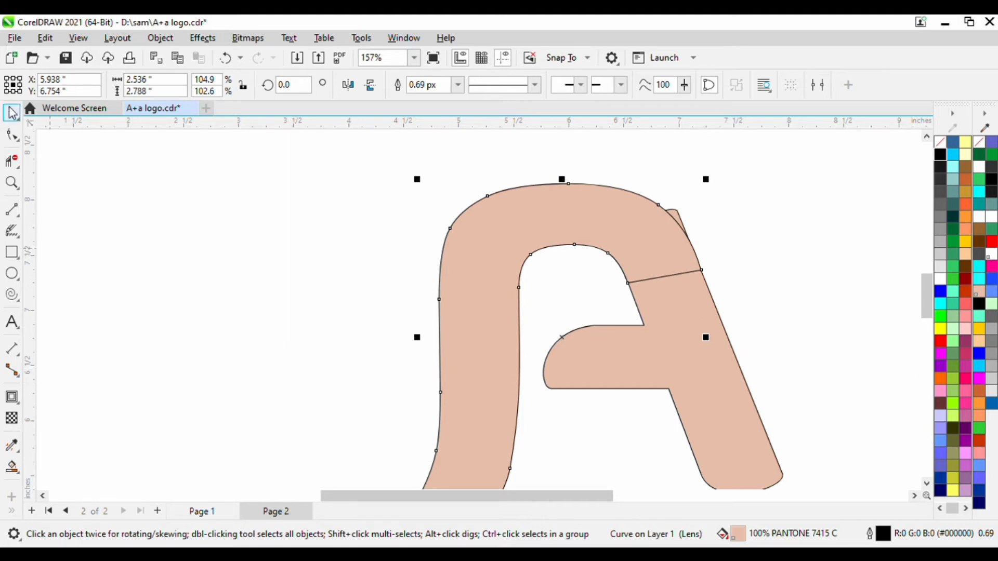
Step: Add a node on the leg piece's outer edge near the arch and remove the protruding corner node above it
key("F10")
left_click(677, 218)
scroll(688, 245, "up", 7)
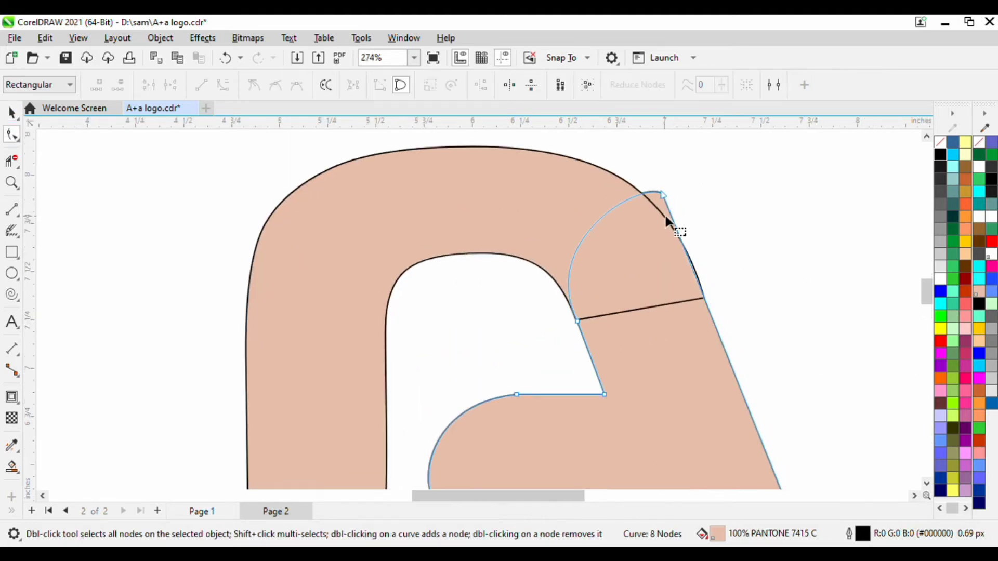
scroll(682, 255, "down", 3)
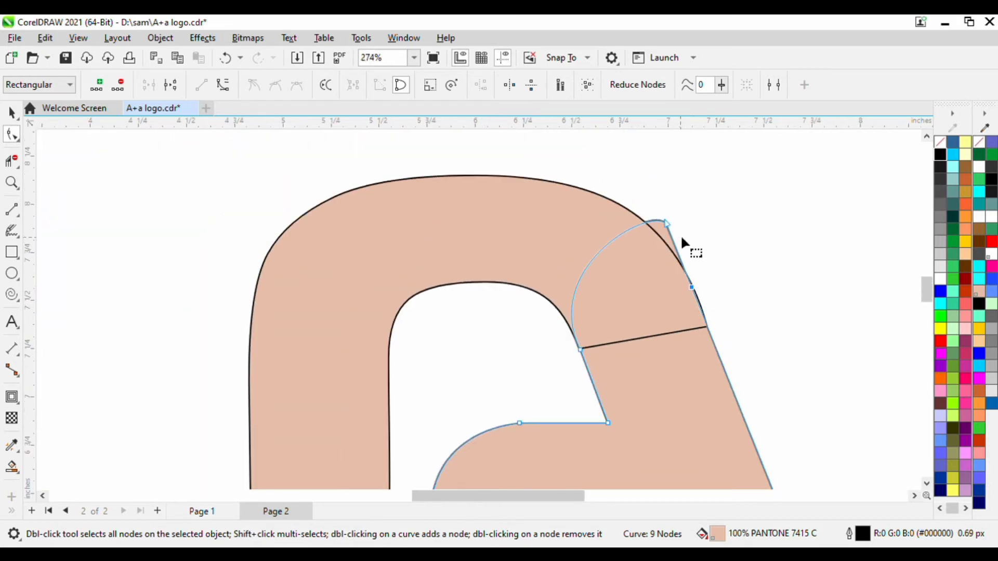
scroll(678, 234, "up", 1)
scroll(656, 233, "down", 3)
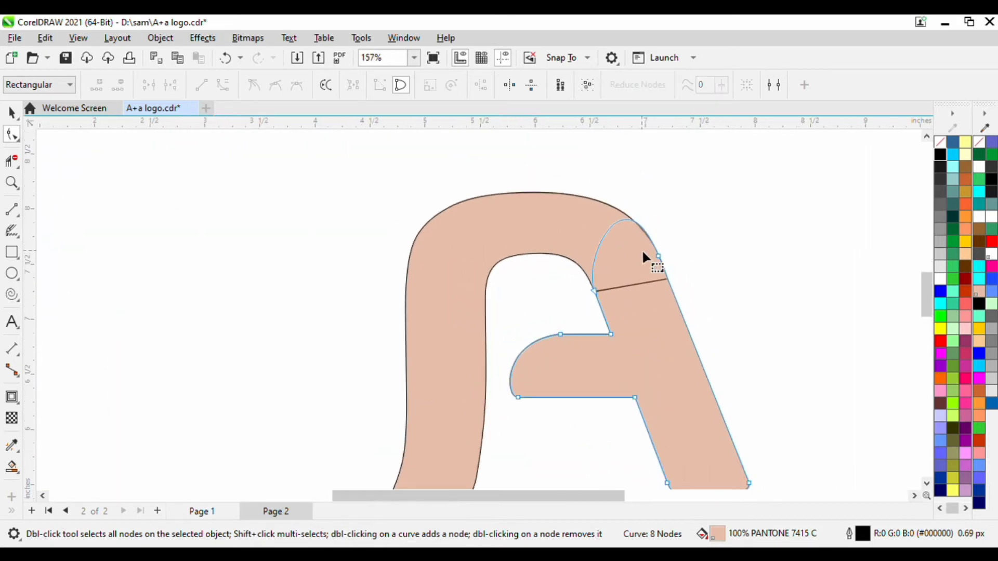
scroll(644, 234, "up", 3)
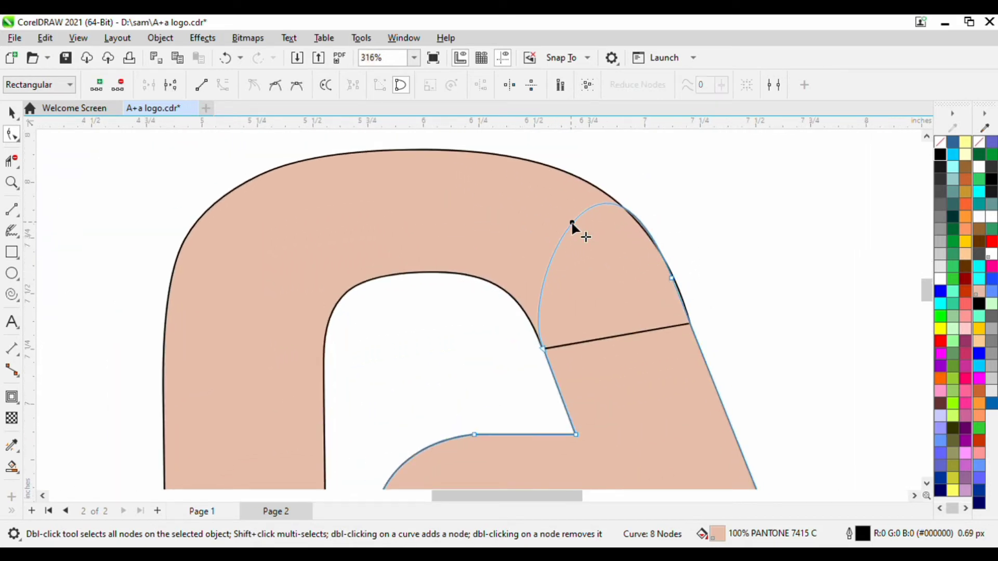
Step: Pull in the curve handle of the leg's outer top node so the rounded cap stays inside the arch
left_click(671, 278)
scroll(641, 248, "down", 3)
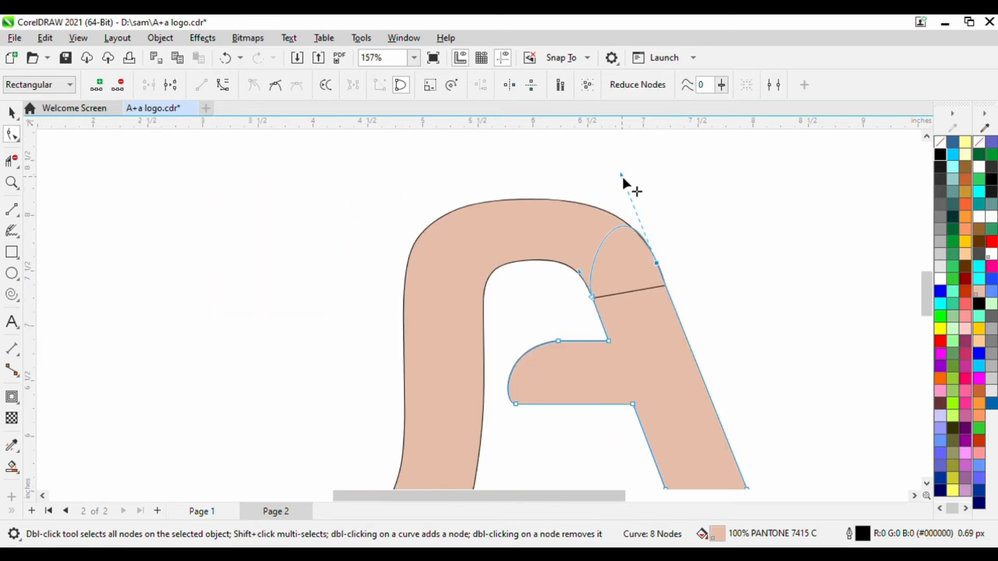
left_click_drag(621, 175, 627, 245)
scroll(660, 265, "down", 1)
scroll(649, 332, "down", 1)
scroll(656, 344, "down", 1)
Step: Move the arch up and slightly to the left, leaving a narrow gap above the leg piece's rounded cap
left_click(11, 112)
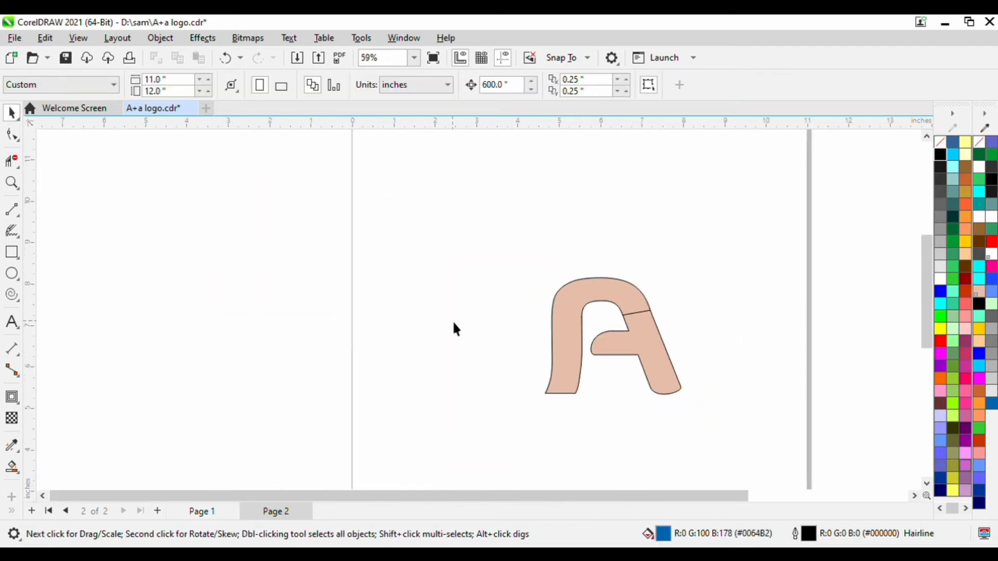
scroll(646, 313, "up", 1)
scroll(624, 302, "up", 2)
left_click_drag(597, 275, 603, 232)
scroll(613, 283, "up", 1)
scroll(603, 260, "down", 2)
scroll(647, 291, "down", 2)
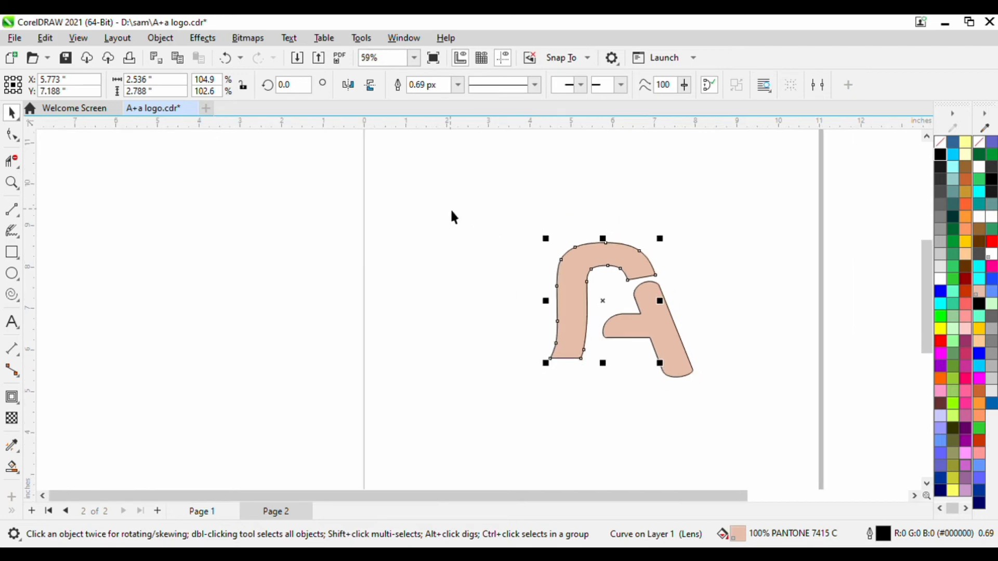
Step: Mirror both logo pieces together horizontally, and shift the arch slightly down toward the leg's cap
left_click(630, 312, "shift")
left_click(347, 85)
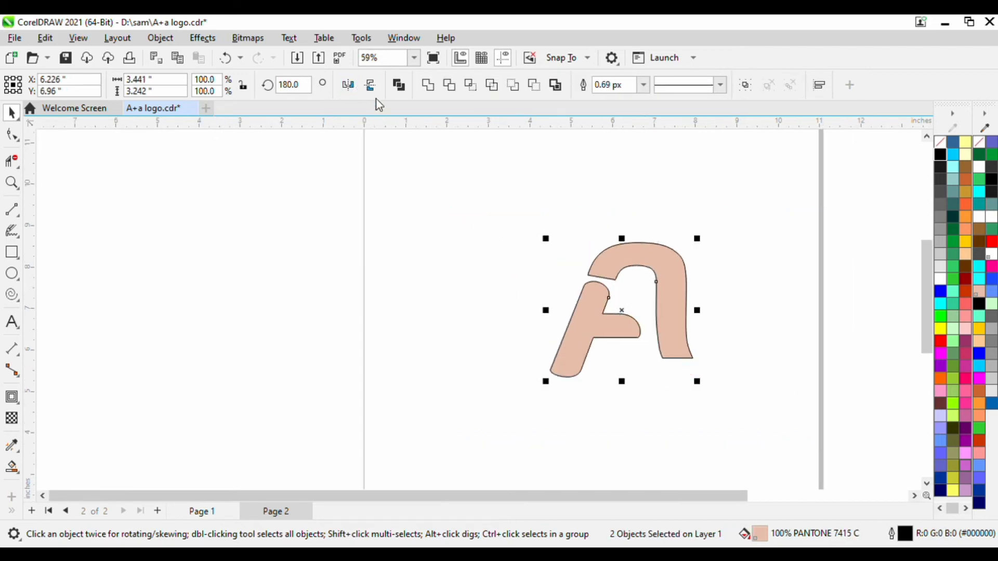
left_click(750, 310)
left_click_drag(665, 304, 609, 282)
scroll(597, 281, "up", 3)
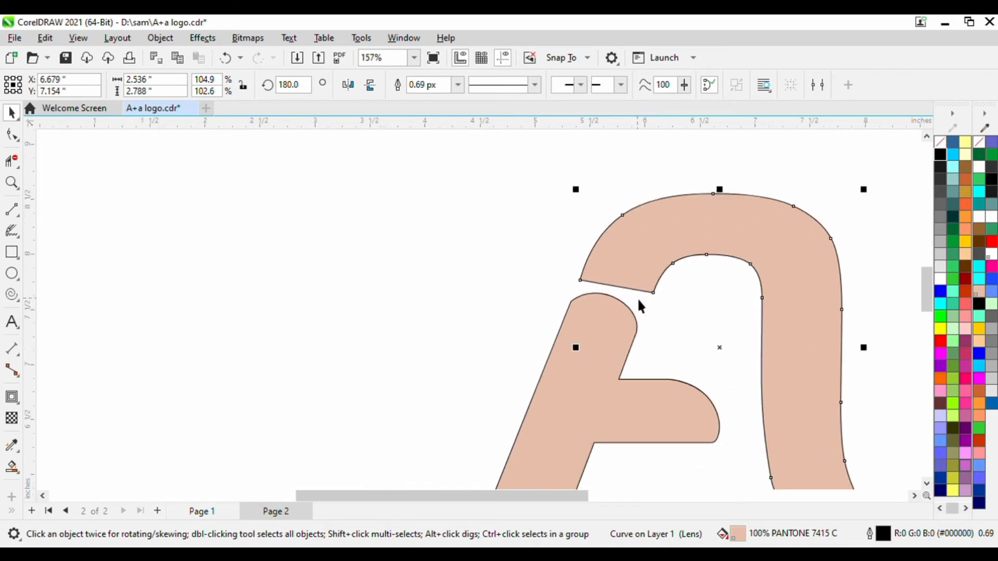
scroll(637, 297, "down", 4)
scroll(627, 293, "up", 1)
scroll(735, 374, "down", 1)
left_click(779, 396)
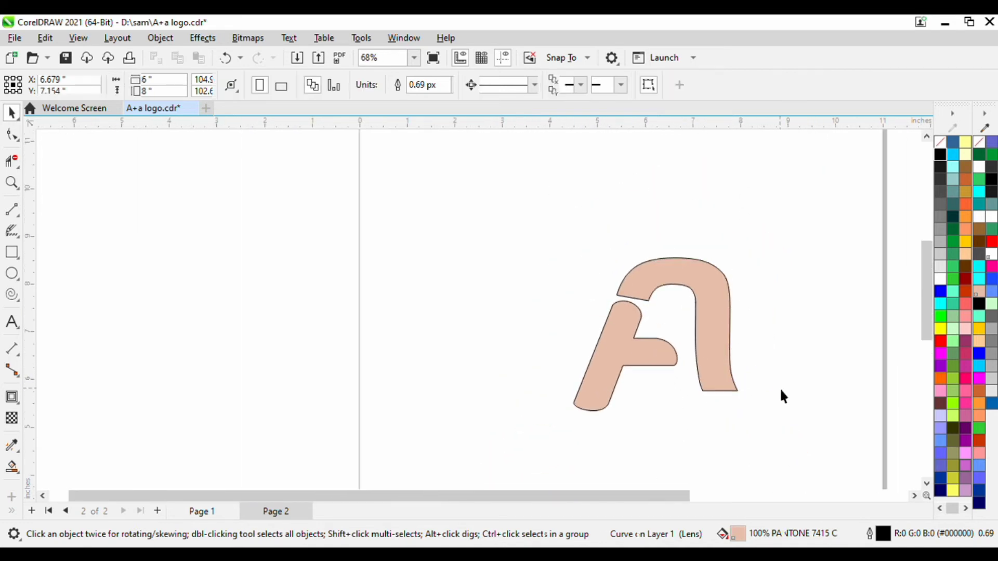
Step: Scale the leg piece down proportionally about its centre to about 1.65 by 1.76 inches
scroll(704, 388, "up", 1)
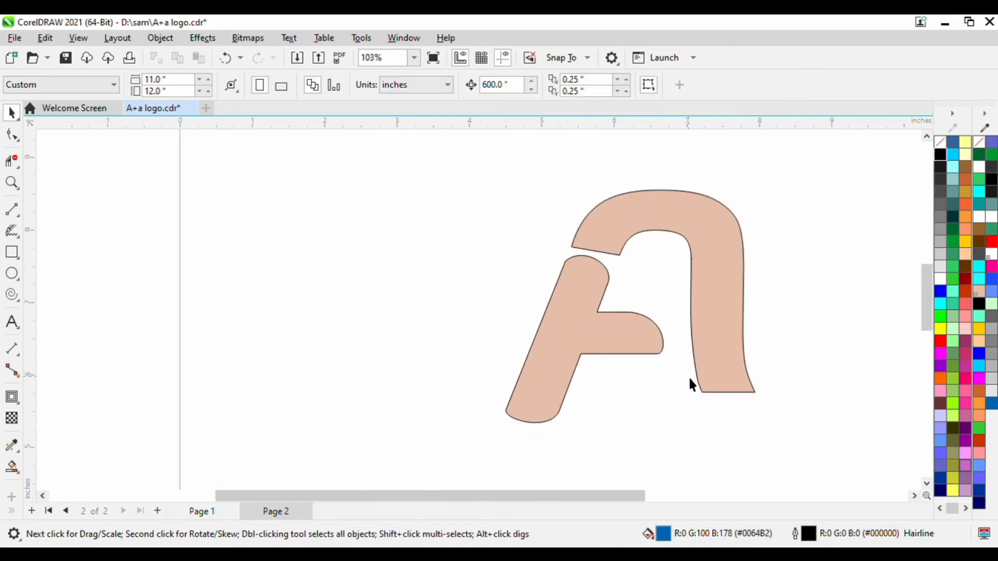
scroll(626, 264, "up", 2)
scroll(625, 261, "down", 1)
scroll(627, 264, "down", 3)
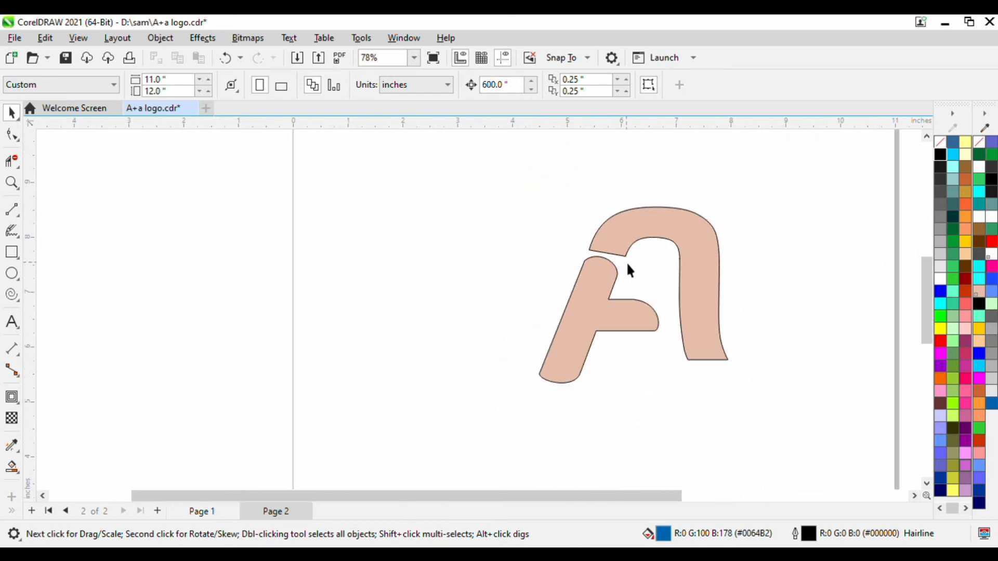
scroll(627, 264, "up", 1)
scroll(603, 300, "up", 1)
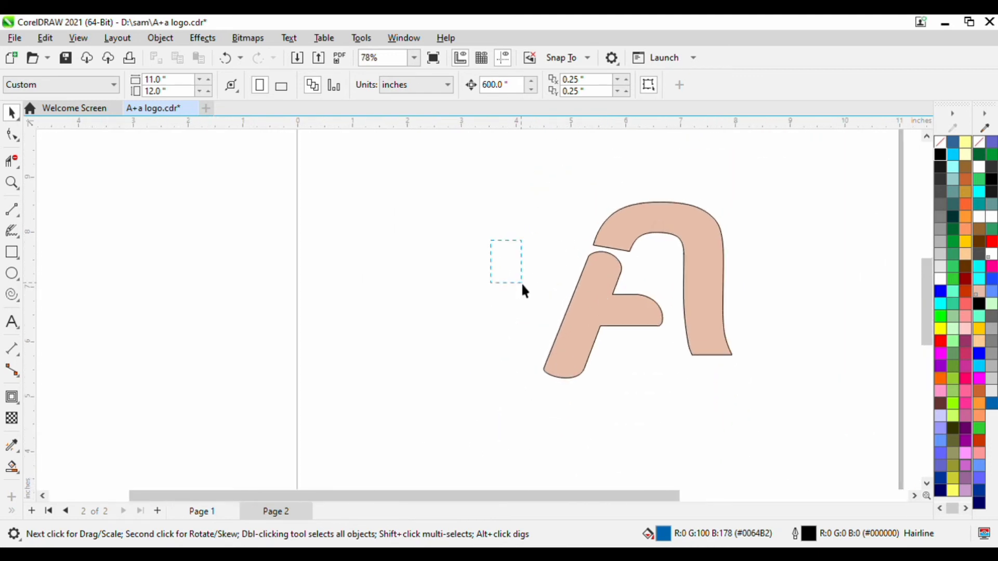
left_click(581, 314)
left_click_drag(544, 392, 558, 382)
scroll(606, 328, "up", 1)
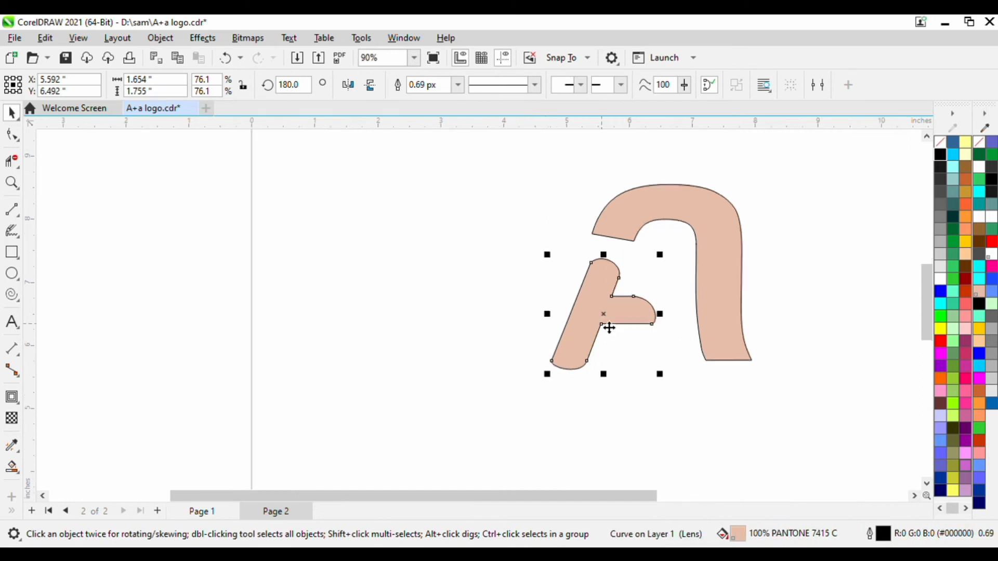
Step: Move the leg piece up under the arch and enlarge it proportionally to about 1.91 by 2.02 inches
scroll(606, 328, "up", 1)
left_click_drag(603, 322, 610, 307)
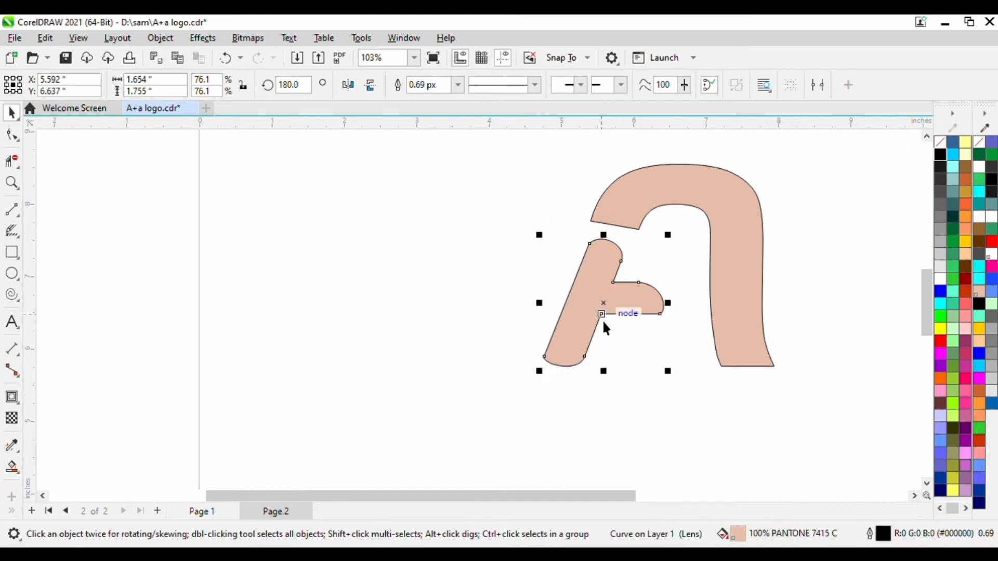
mouse_move(668, 371)
left_mouse_down()
mouse_move(686, 396)
mouse_move(663, 390)
left_mouse_up()
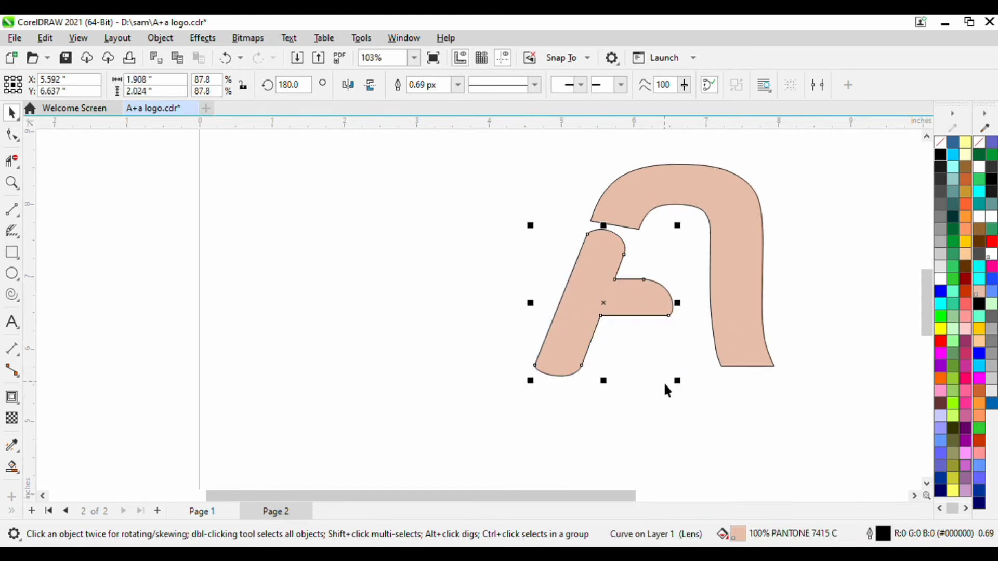
left_click(677, 409)
left_click(726, 320)
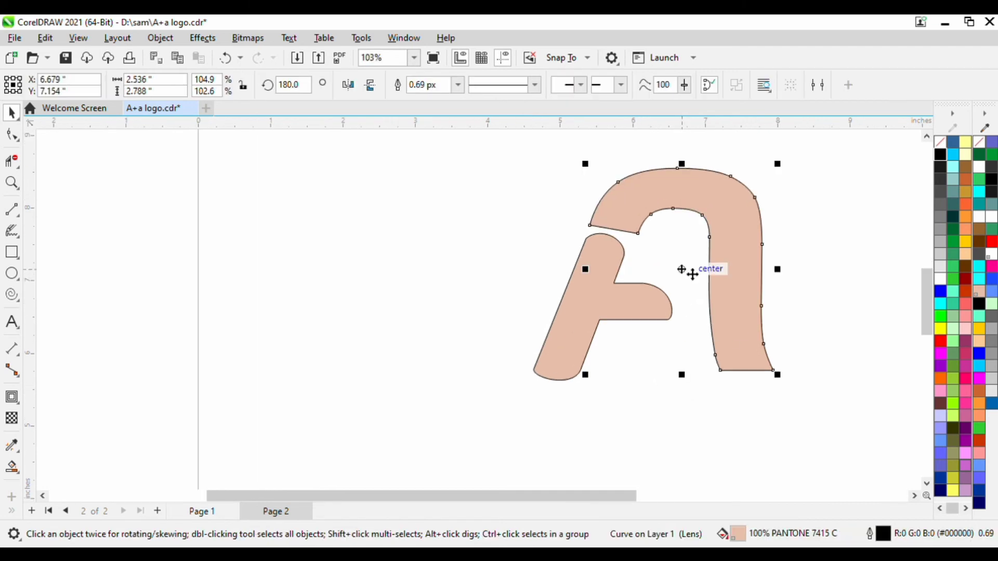
left_click(682, 270)
left_click(664, 361)
Step: Move both logo pieces together about 1.15 inches left, toward the centre of the page
scroll(616, 348, "down", 3)
scroll(689, 325, "up", 1)
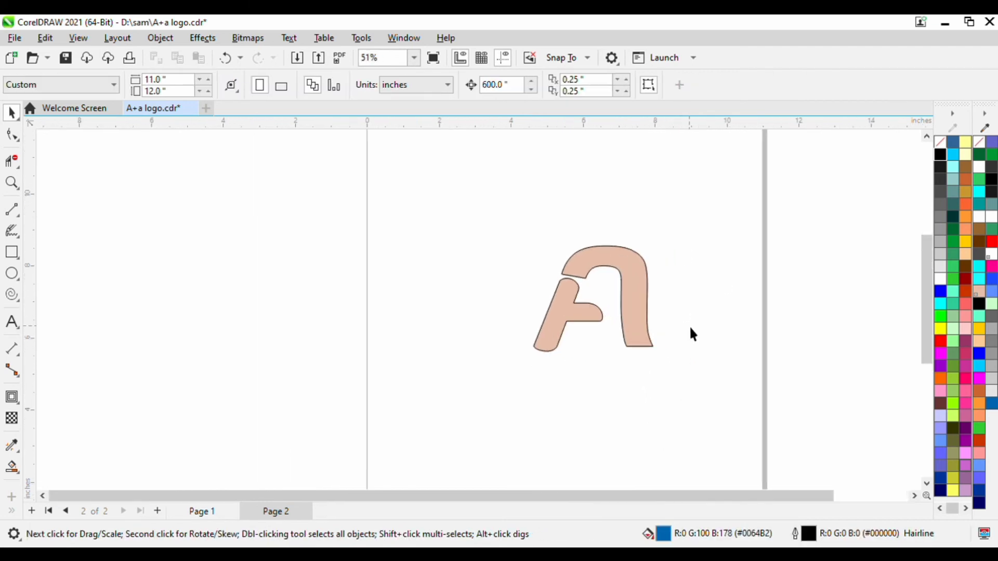
scroll(690, 327, "down", 1)
key("ctrl+a")
left_click_drag(616, 314, 586, 322)
scroll(648, 321, "up", 2)
scroll(653, 332, "up", 1)
left_click(640, 298)
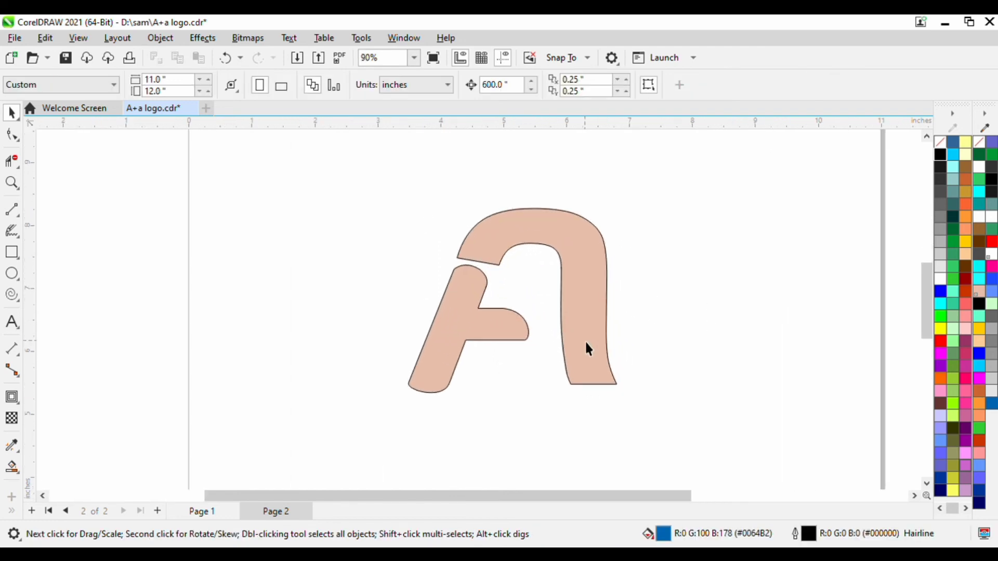
Step: Apply a linear fountain fill to the leg piece, running from dark navy blue at its base to white above its top
left_click(445, 348)
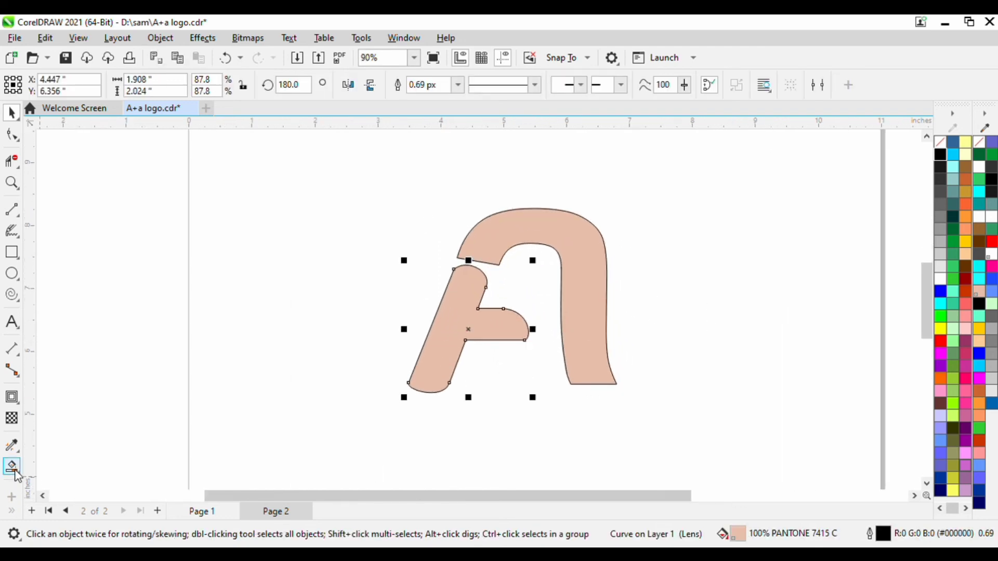
key("g")
left_click_drag(426, 382, 425, 442)
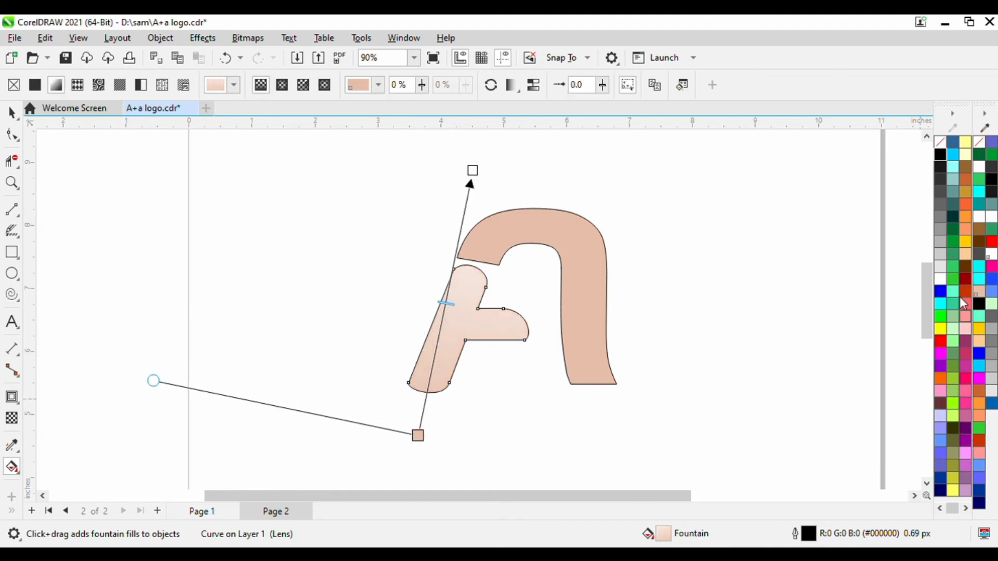
left_click(990, 283)
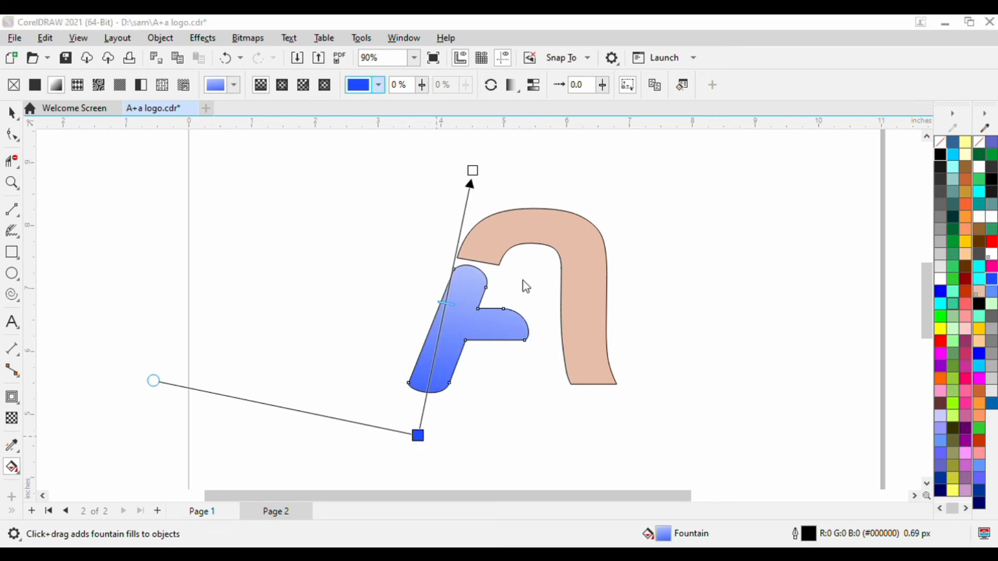
left_click_drag(521, 279, 526, 300)
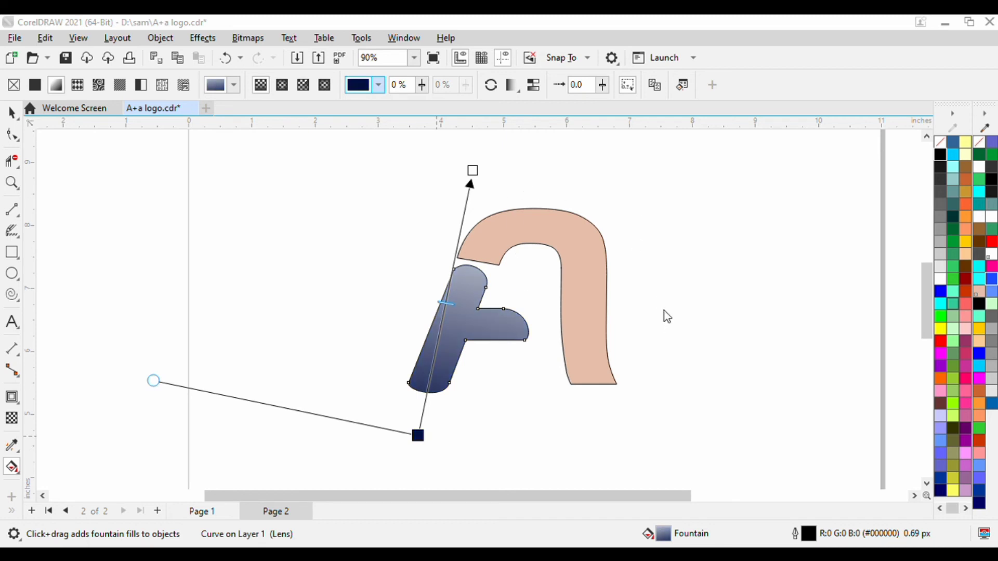
left_click(663, 289)
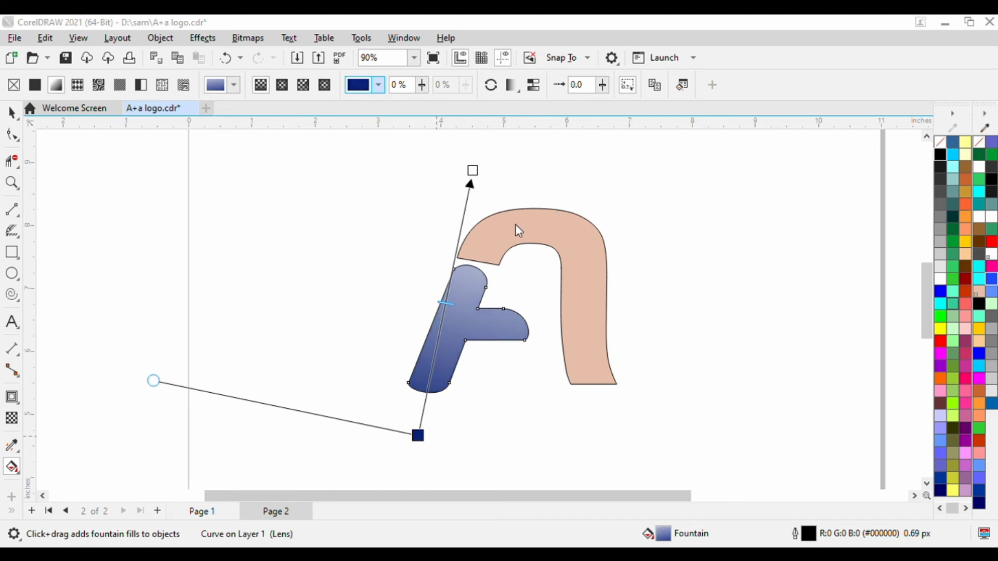
Step: Add a colour node at 44% along the leg's gradient and make it medium royal blue
double_click(448, 326)
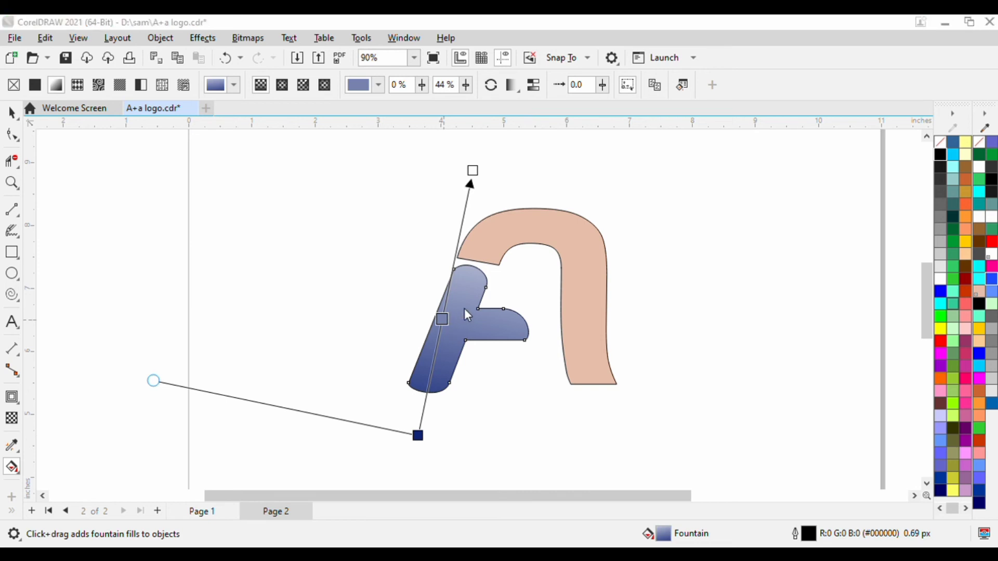
left_click(523, 414)
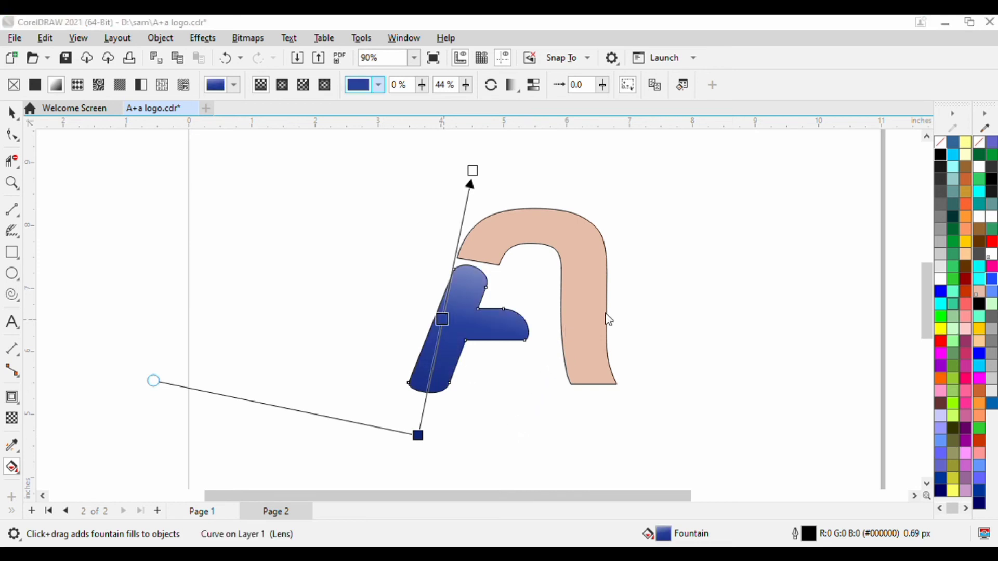
left_click(609, 354)
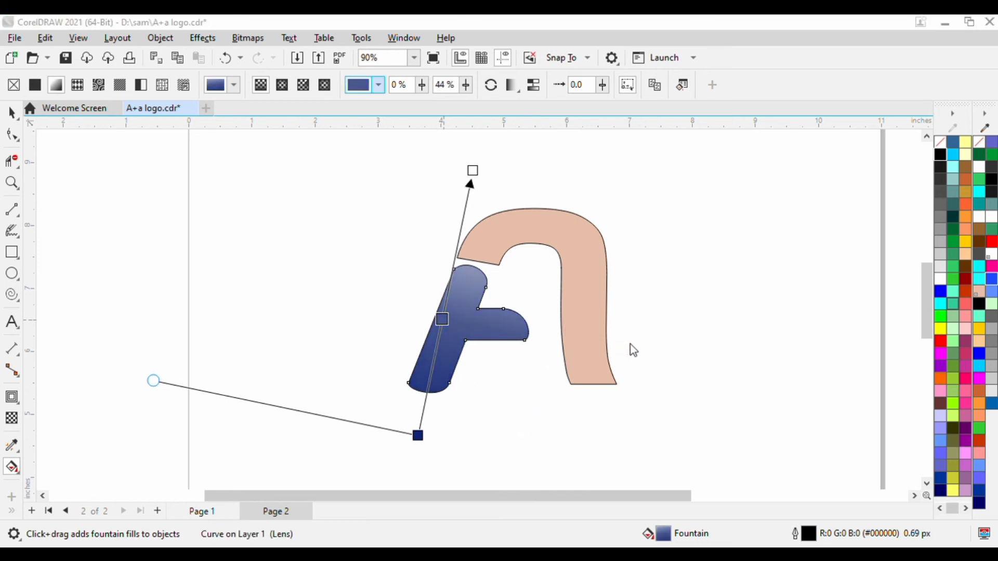
left_click_drag(633, 350, 637, 350)
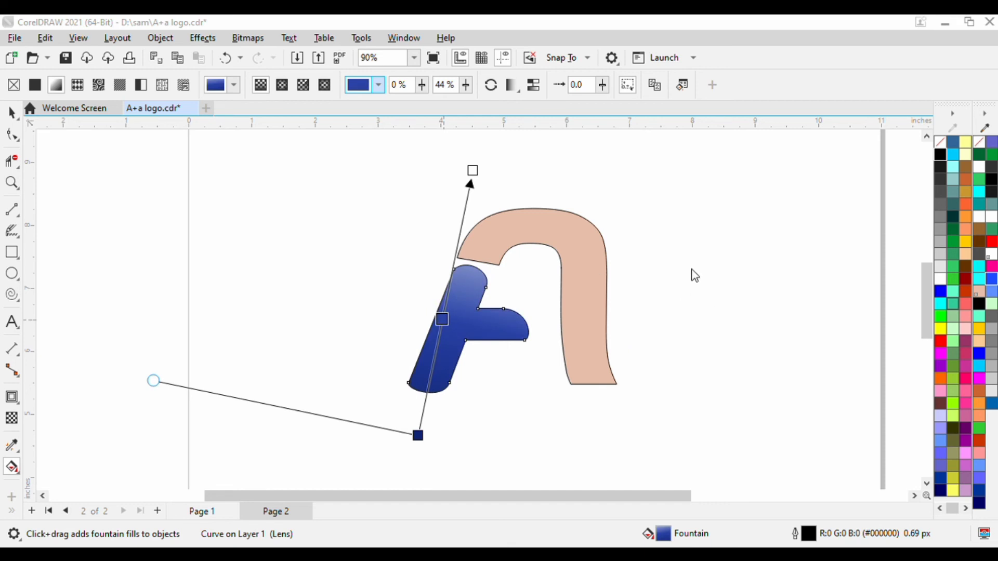
Step: Add a crimson red colour node at 78% of the leg's gradient and move the royal blue node to 37%
double_click(461, 229)
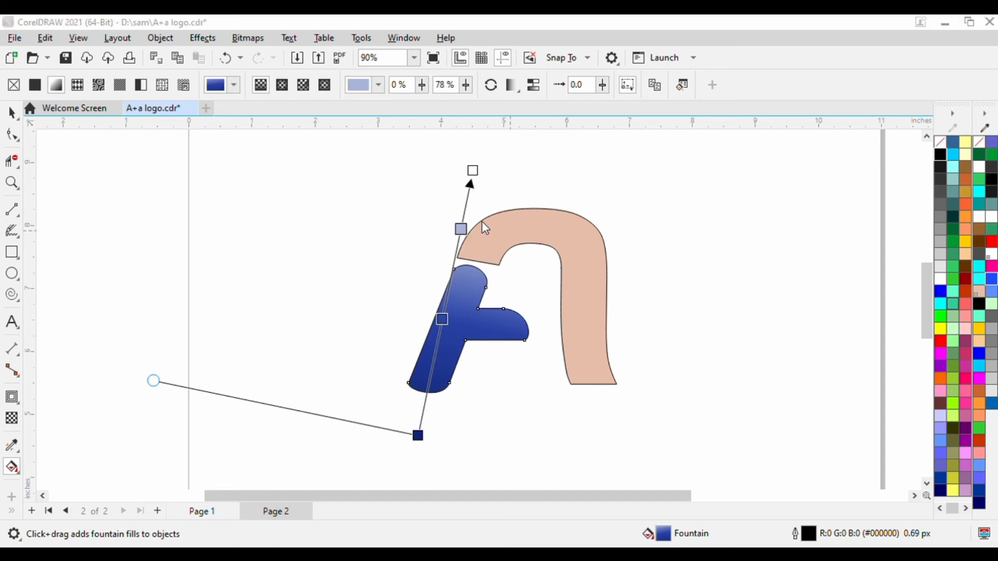
left_click(494, 387)
left_click(561, 297)
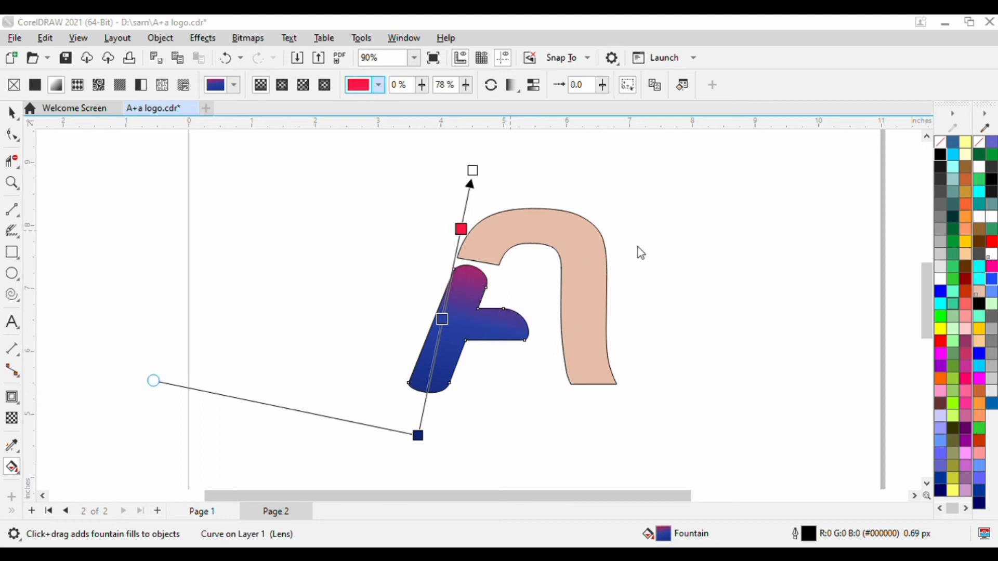
left_click_drag(446, 322, 443, 340)
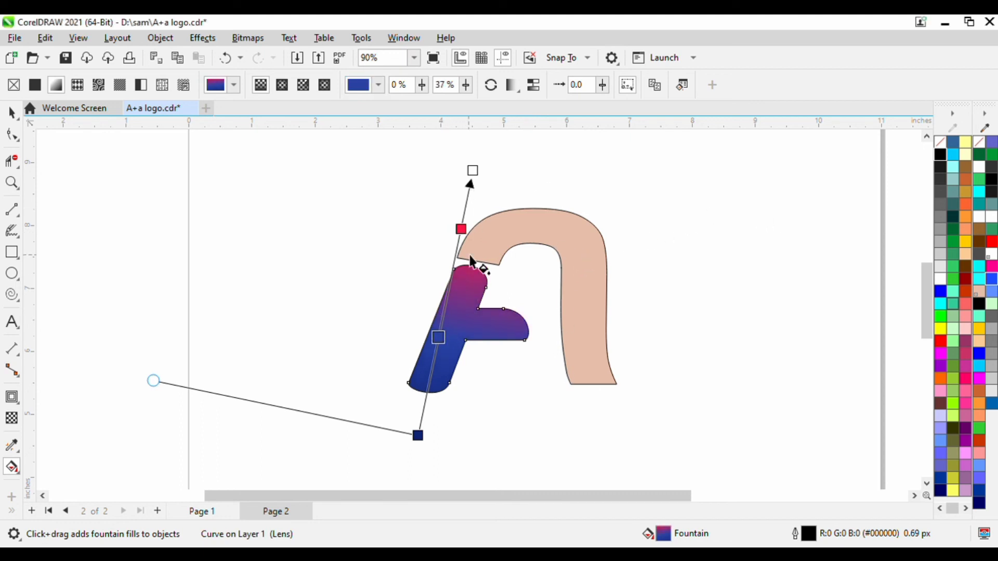
Step: Move the crimson node down to the top of the leg piece, and copy the leg's gradient fill onto the arch piece
left_click_drag(463, 231, 463, 254)
left_click(758, 335)
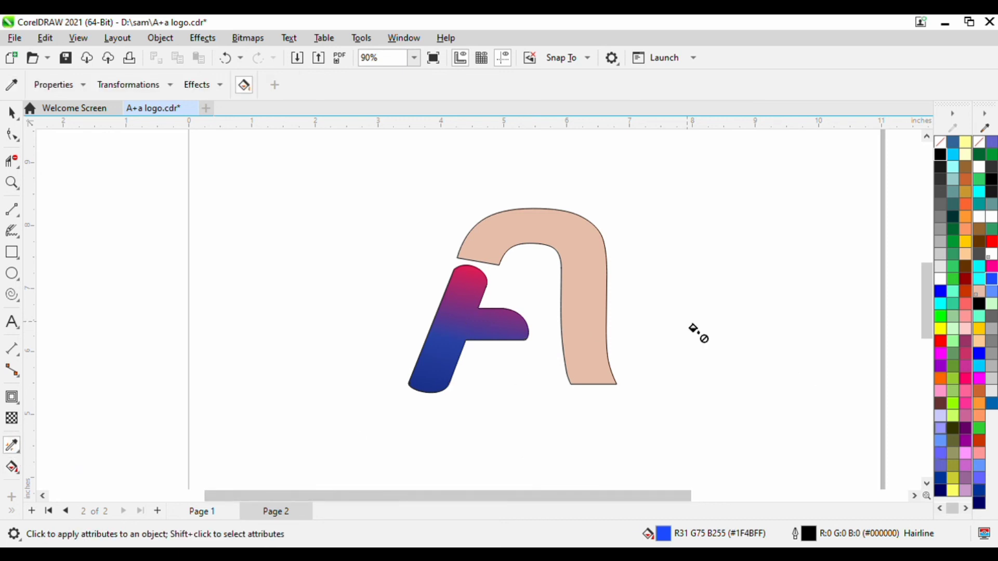
left_click(596, 311)
scroll(639, 325, "down", 2)
scroll(644, 330, "up", 1)
scroll(630, 347, "down", 2)
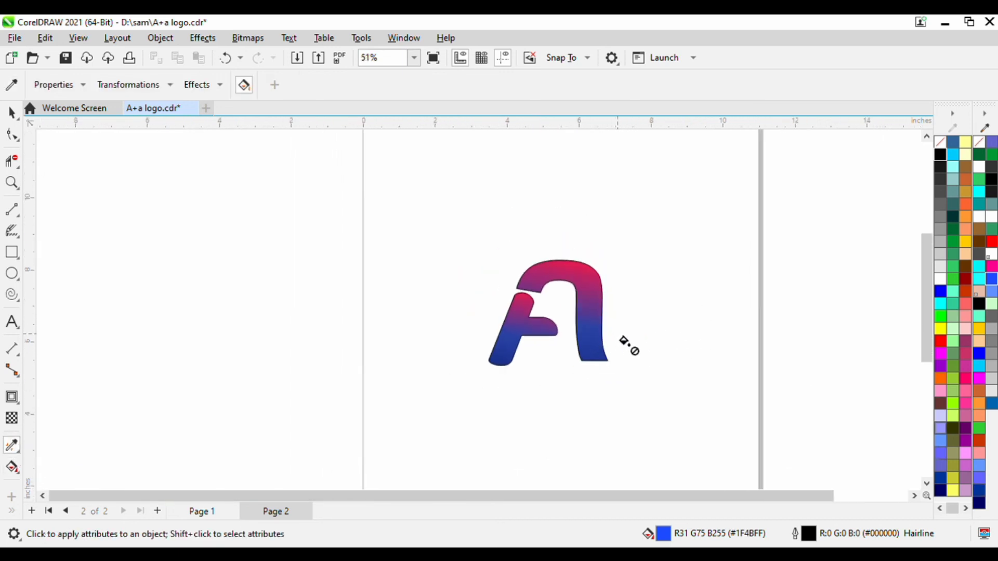
scroll(686, 345, "up", 2)
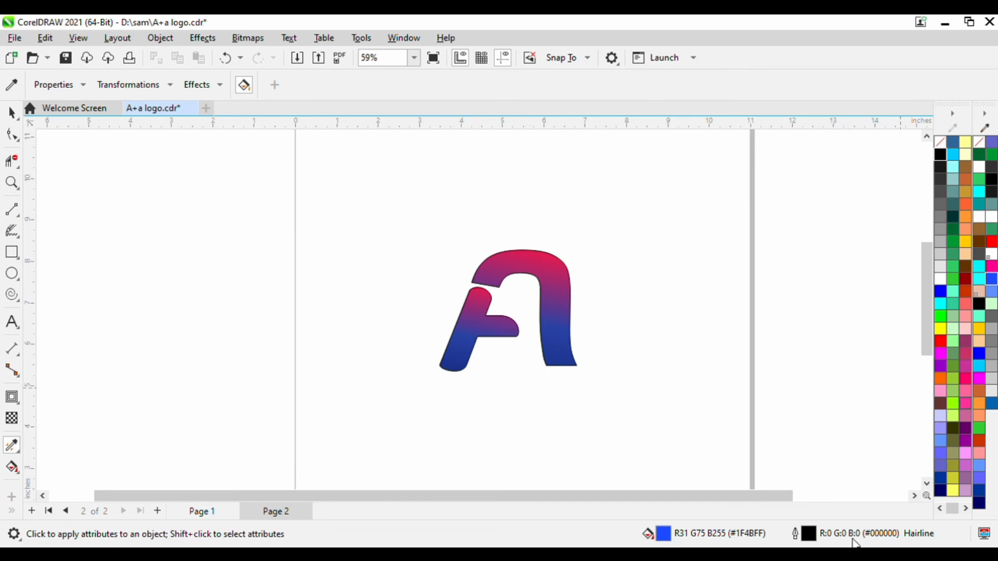
scroll(367, 345, "down", 1)
Step: Group the leg and arch pieces and scale the group proportionally from its centre to about twice its size
left_click(11, 113)
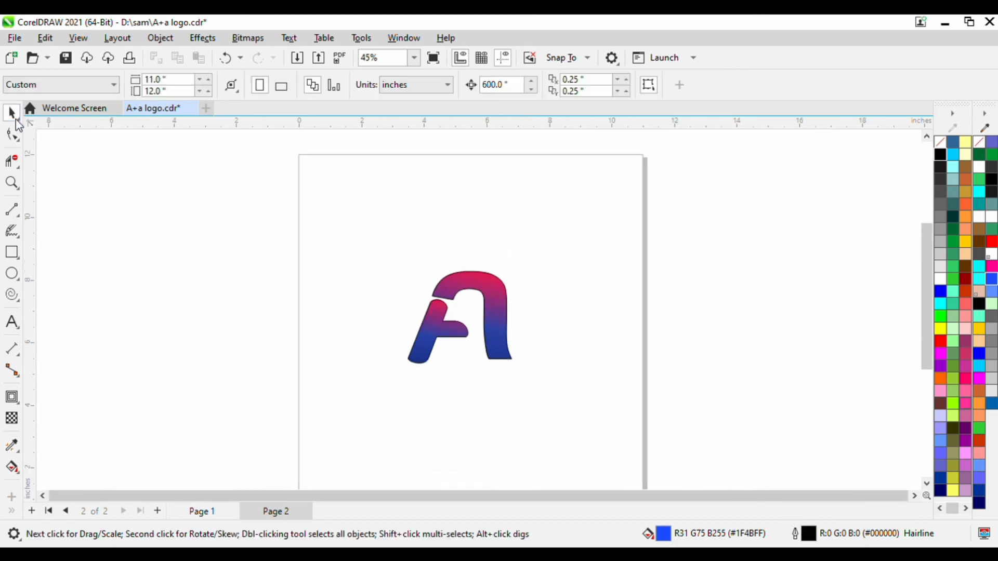
scroll(619, 300, "down", 1)
scroll(619, 300, "up", 1)
left_click_drag(387, 241, 564, 351)
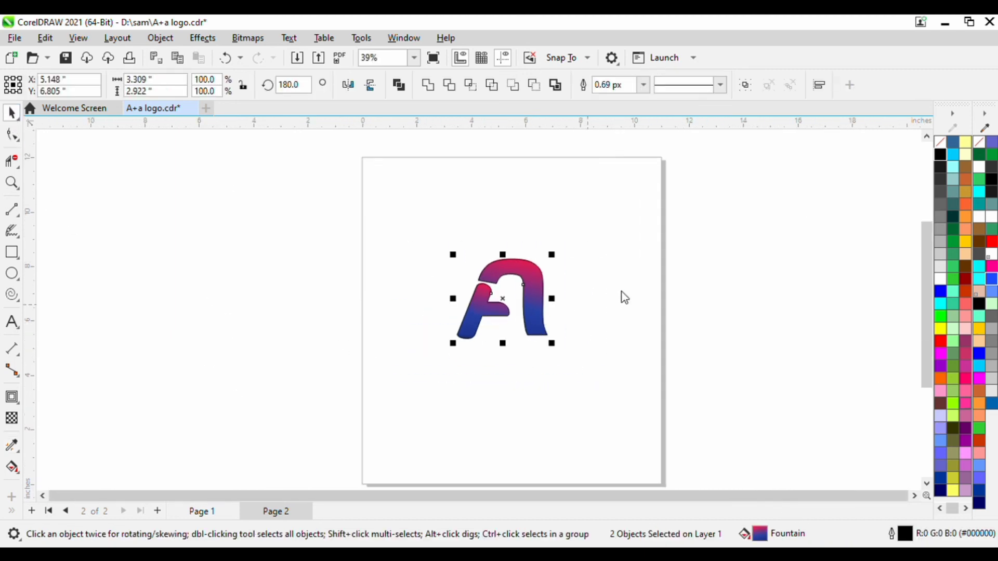
key("ctrl+g")
scroll(474, 291, "down", 1)
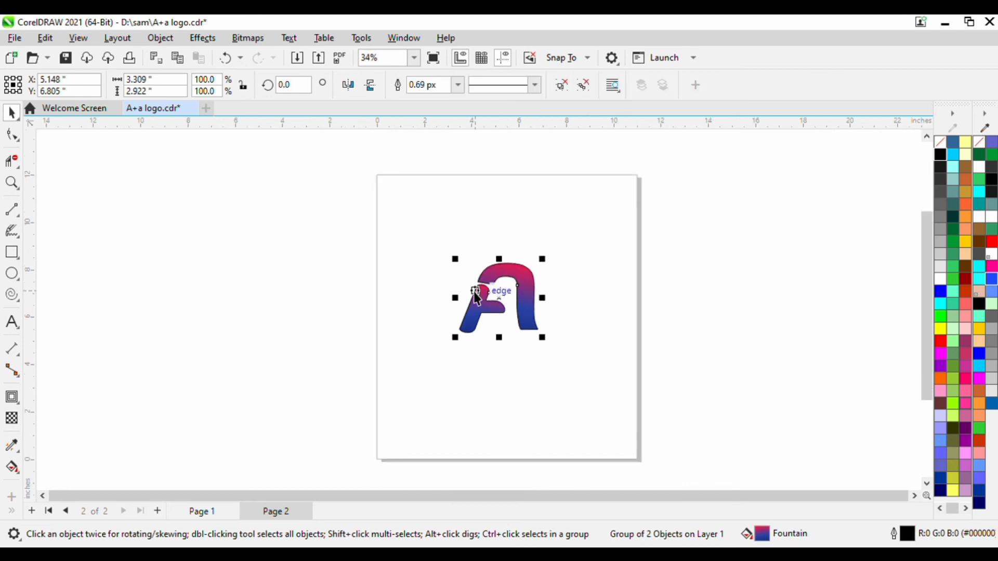
left_click_drag(543, 337, 595, 372)
left_click(611, 336)
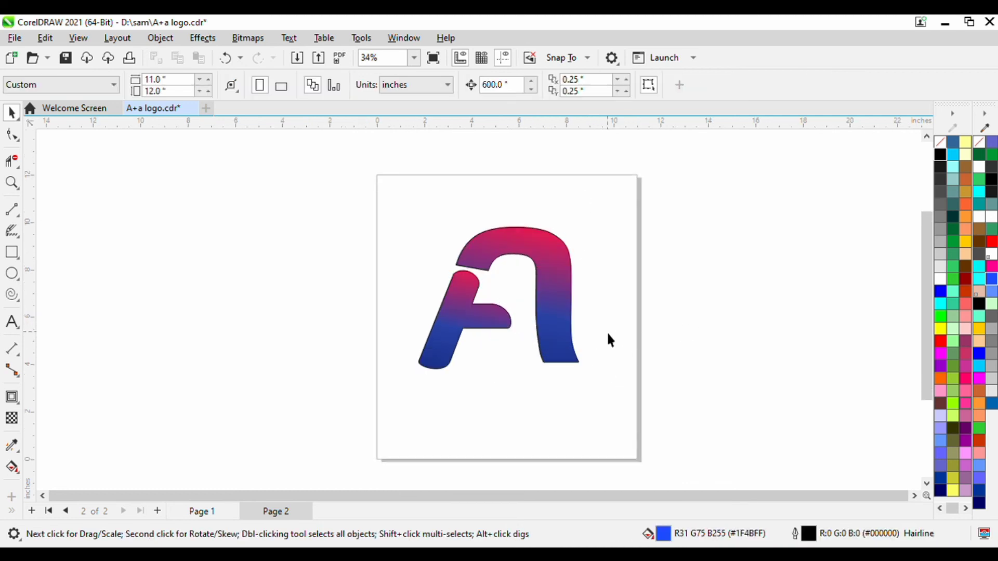